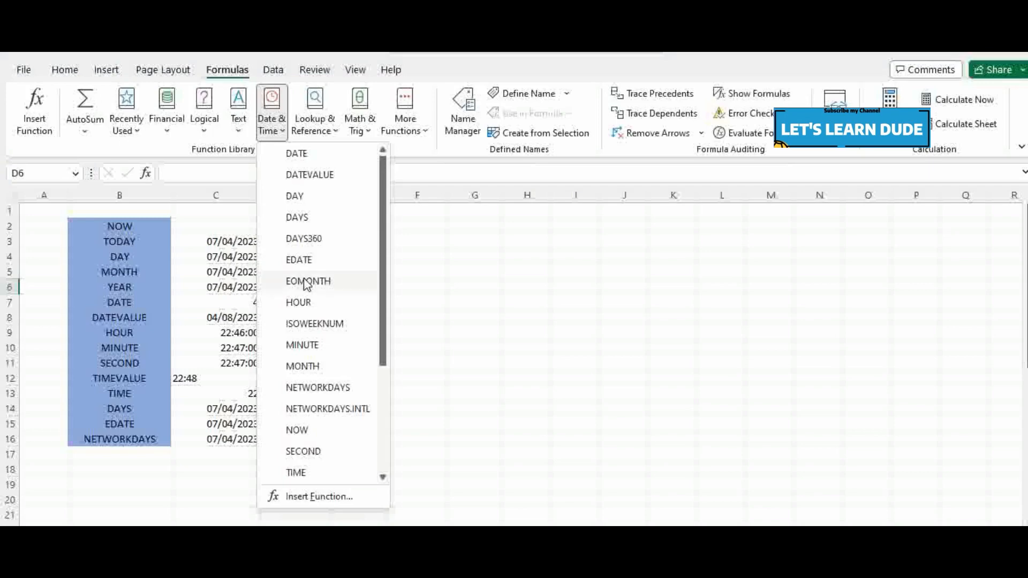
# - Apply all borders to the list of function names in B2:B16
pyautogui.scroll(-3, 322, 299)
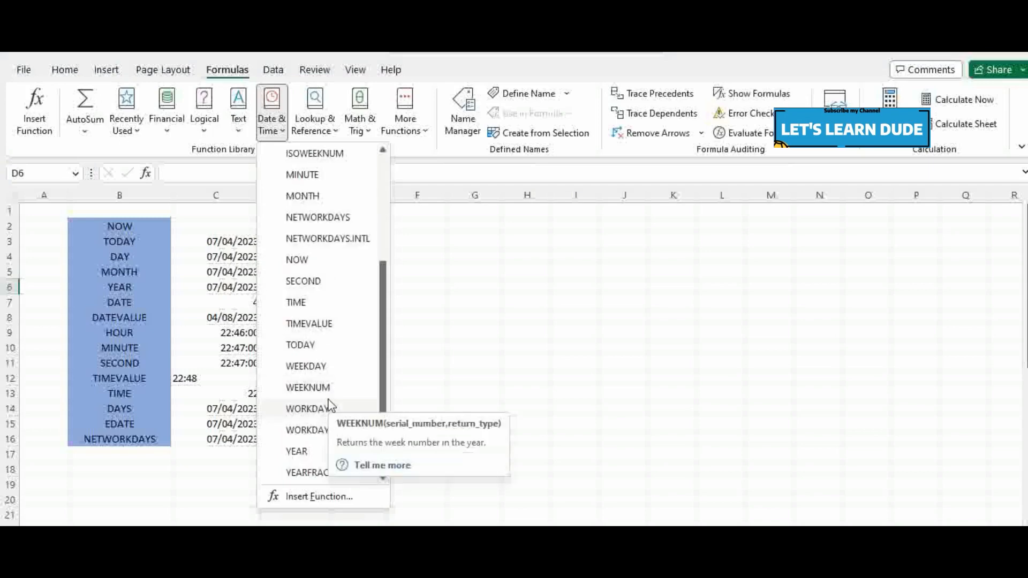
pyautogui.click(199, 433)
pyautogui.moveTo(105, 220); pyautogui.dragTo(129, 437)
pyautogui.press('alt')
pyautogui.press('h')
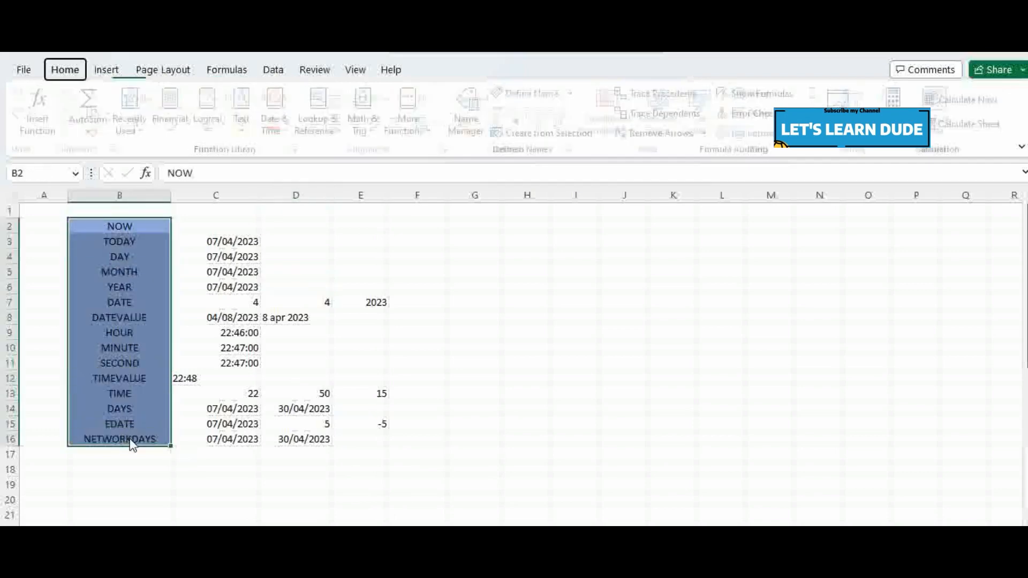
pyautogui.press('b')
pyautogui.press('a')
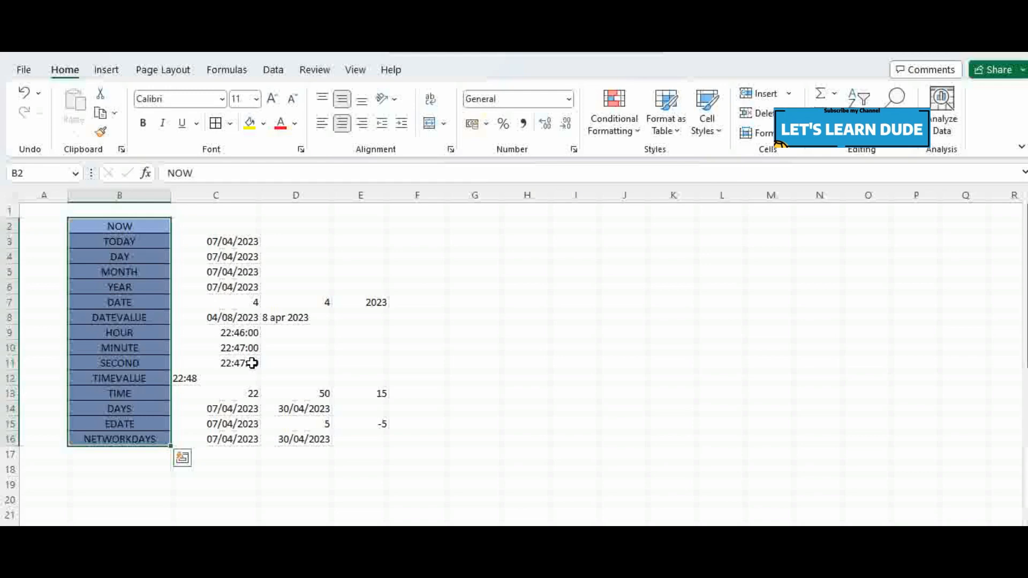
# - Enter =NOW() in G2 and widen column G slightly
pyautogui.click(289, 226)
pyautogui.click(460, 225)
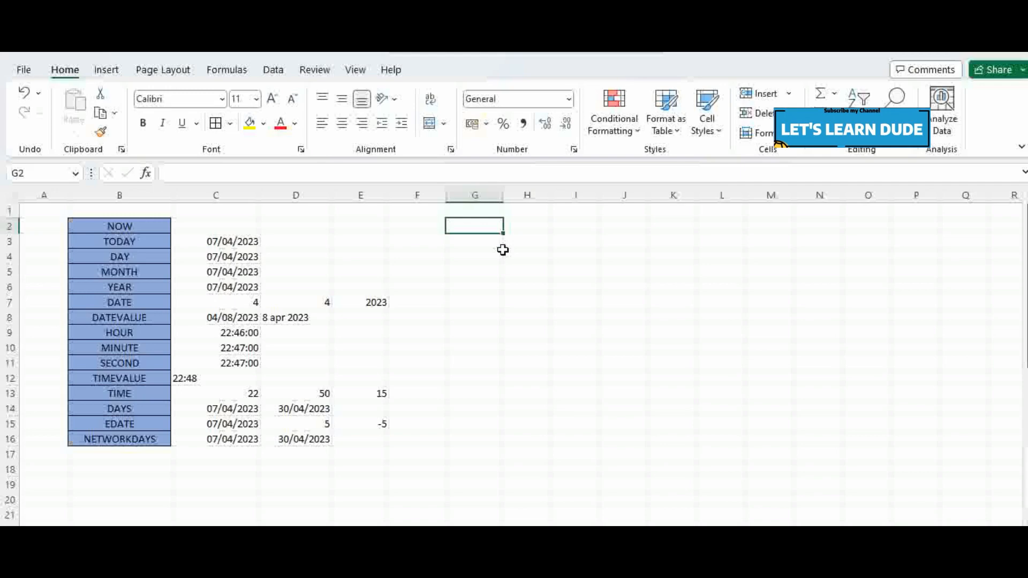
pyautogui.write('=now')
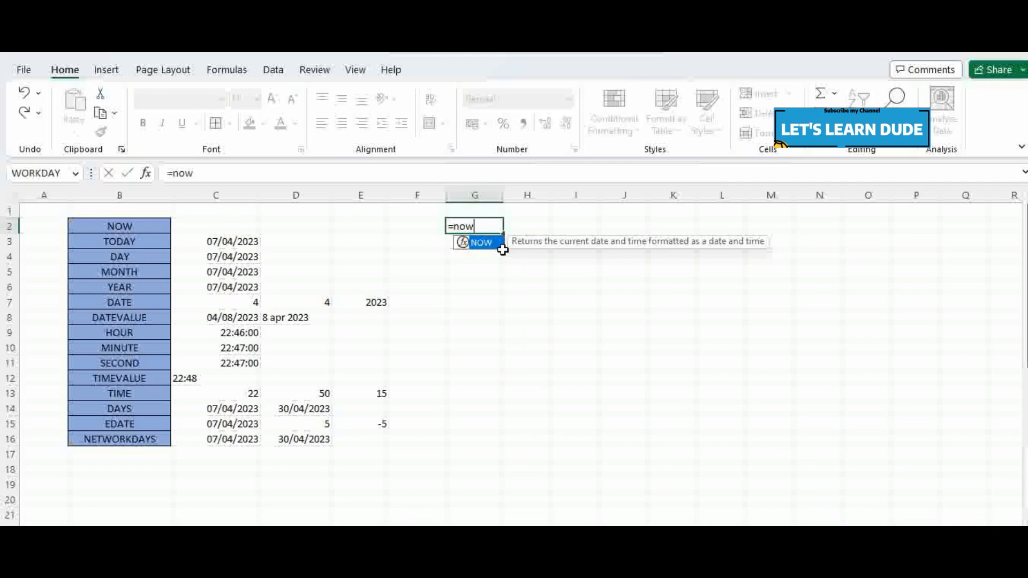
pyautogui.write('()')
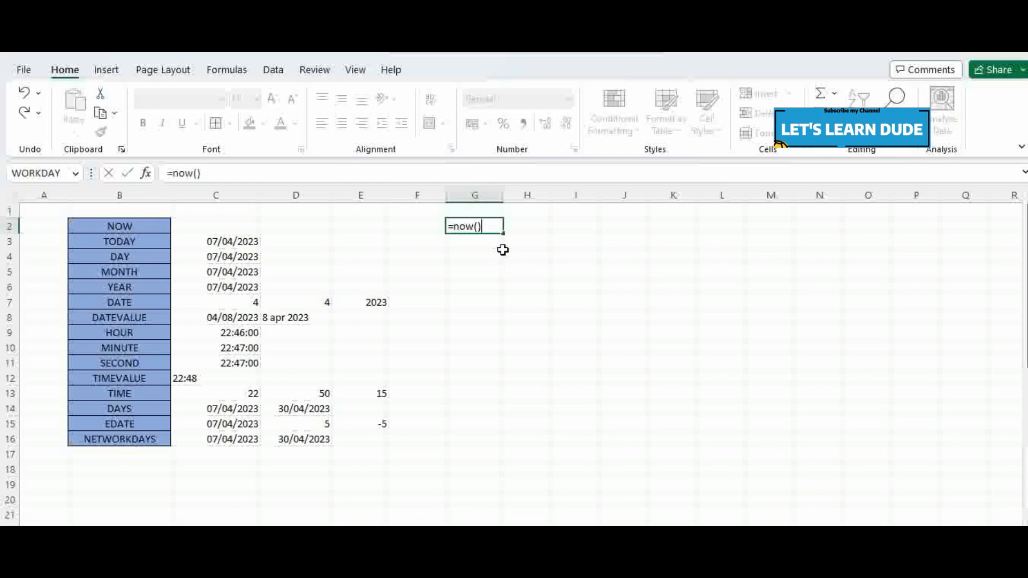
pyautogui.press('Return')
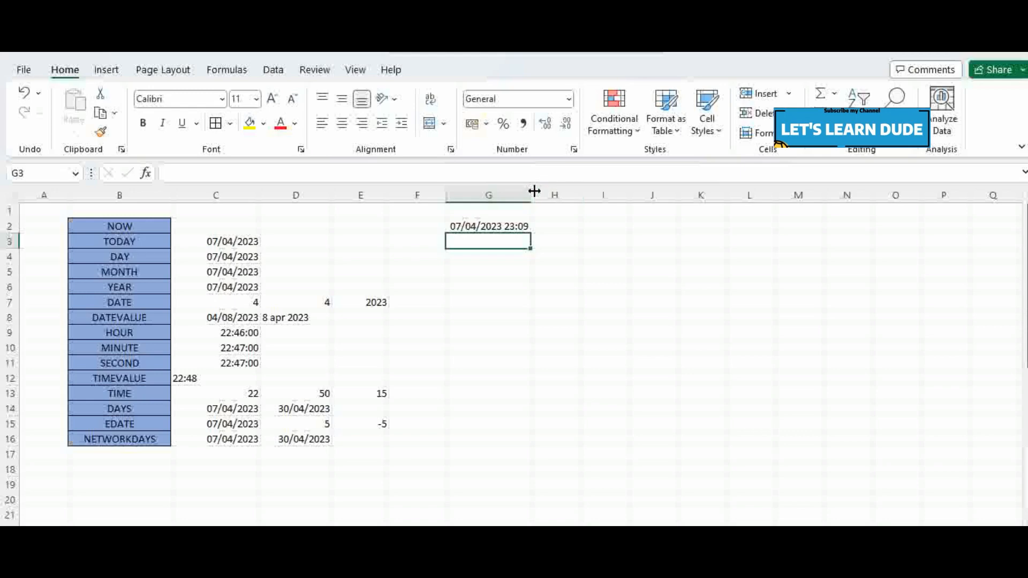
pyautogui.moveTo(534, 191); pyautogui.dragTo(552, 192)
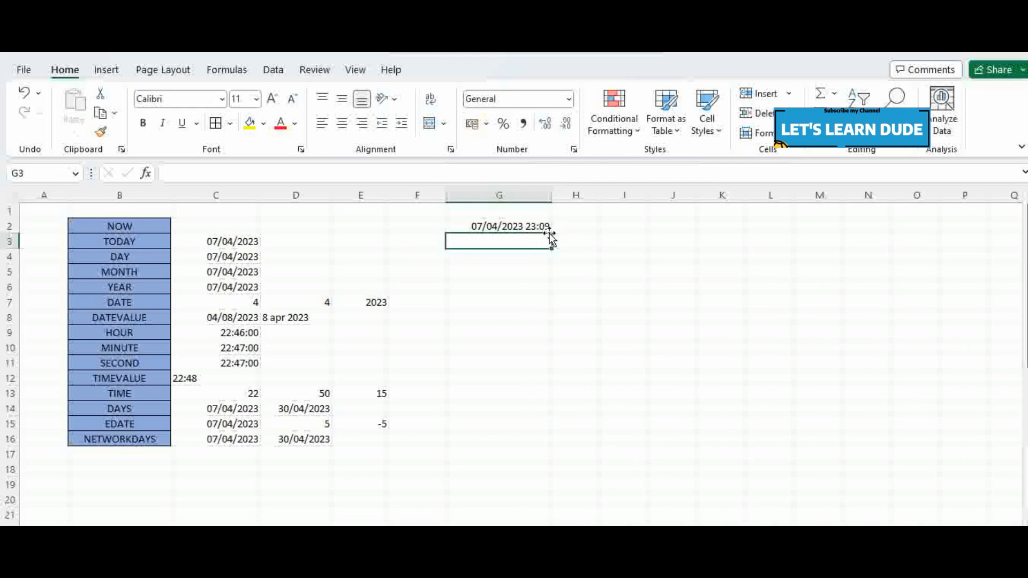
pyautogui.click(534, 224)
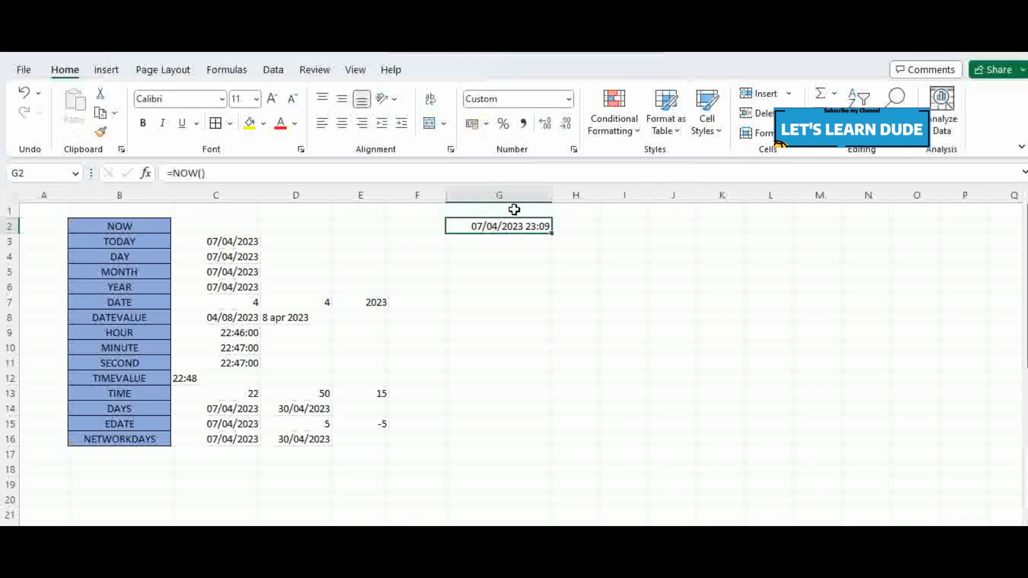
# - Enter =TODAY() in G3 and compare it with the NOW formula in G2
pyautogui.click(508, 240)
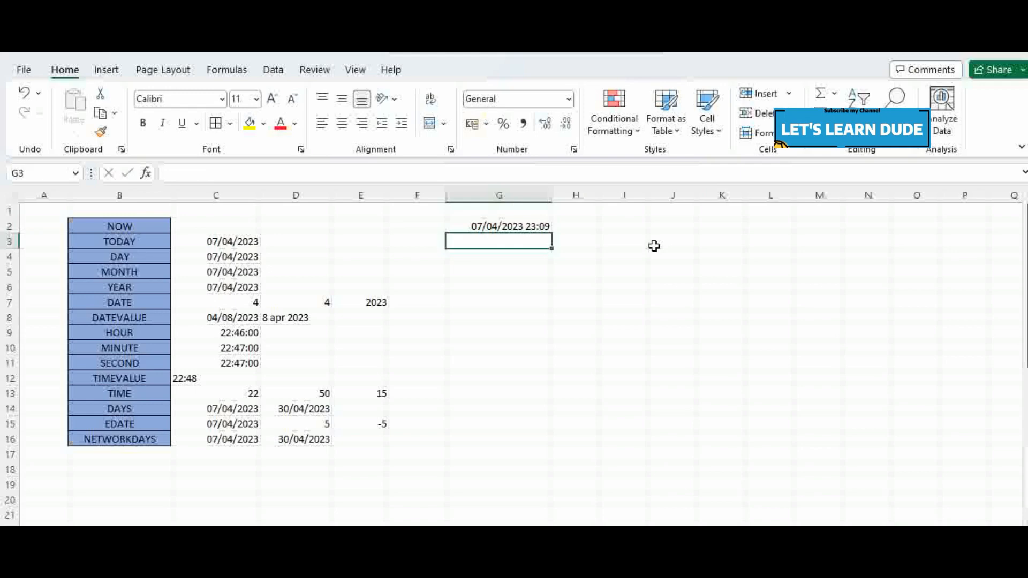
pyautogui.write('=today()')
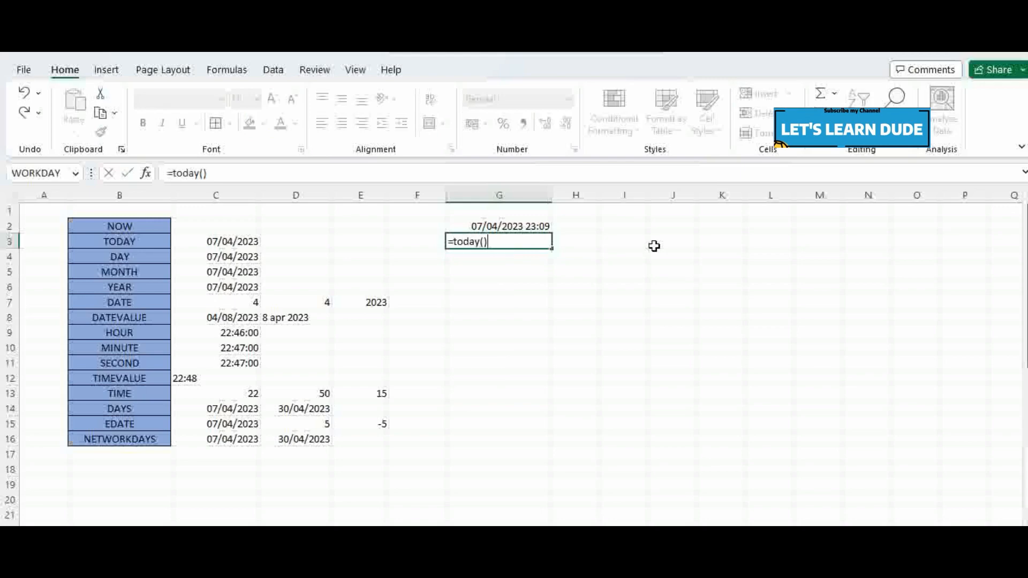
pyautogui.press('Return')
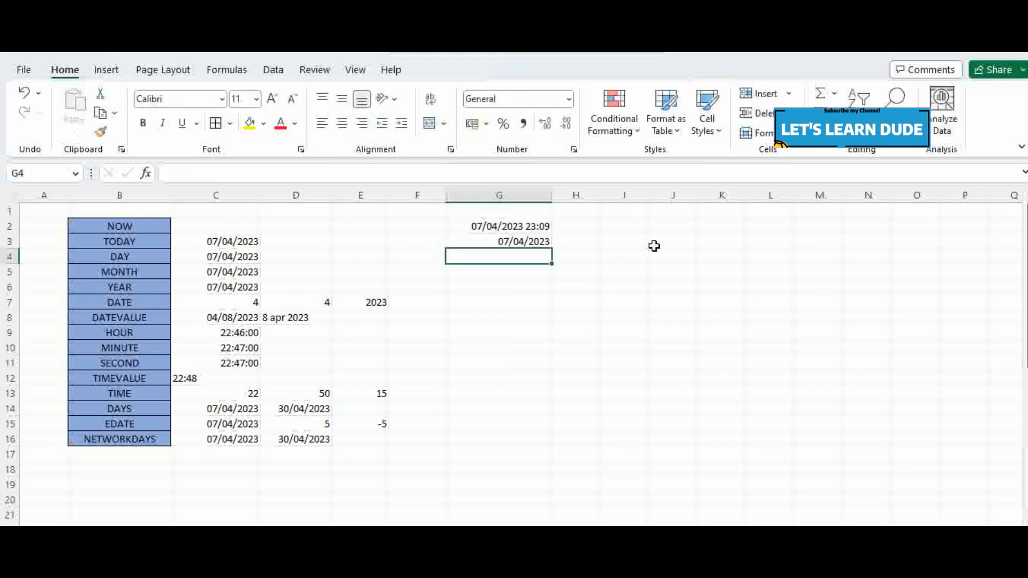
pyautogui.click(539, 241)
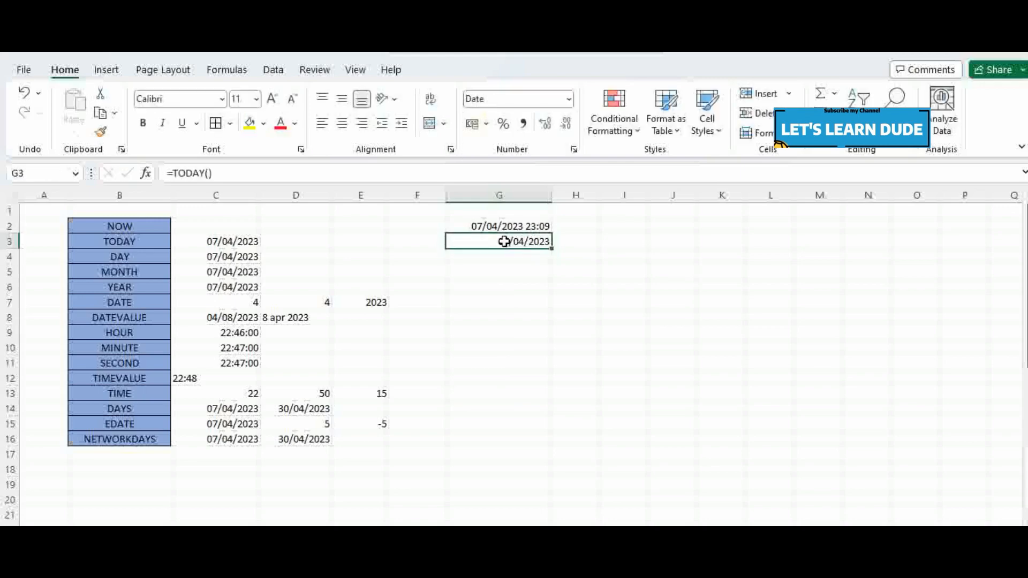
pyautogui.moveTo(488, 226); pyautogui.dragTo(494, 242)
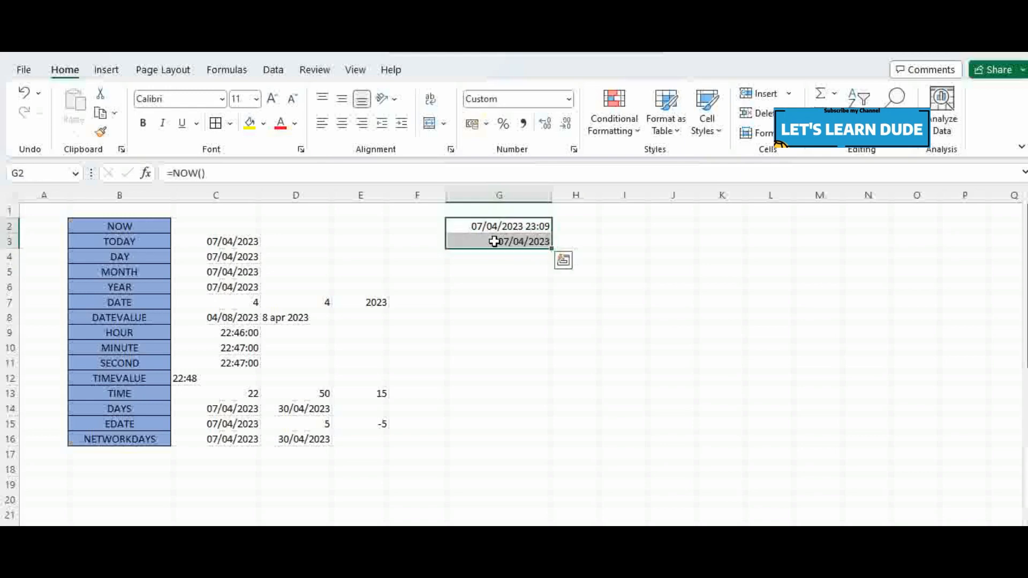
pyautogui.click(494, 241)
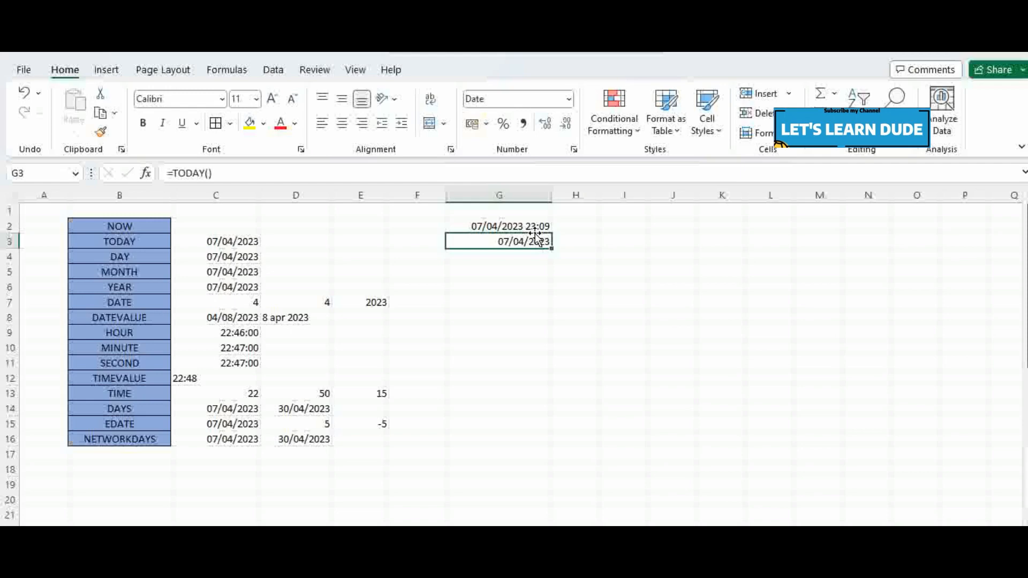
pyautogui.press('Return')
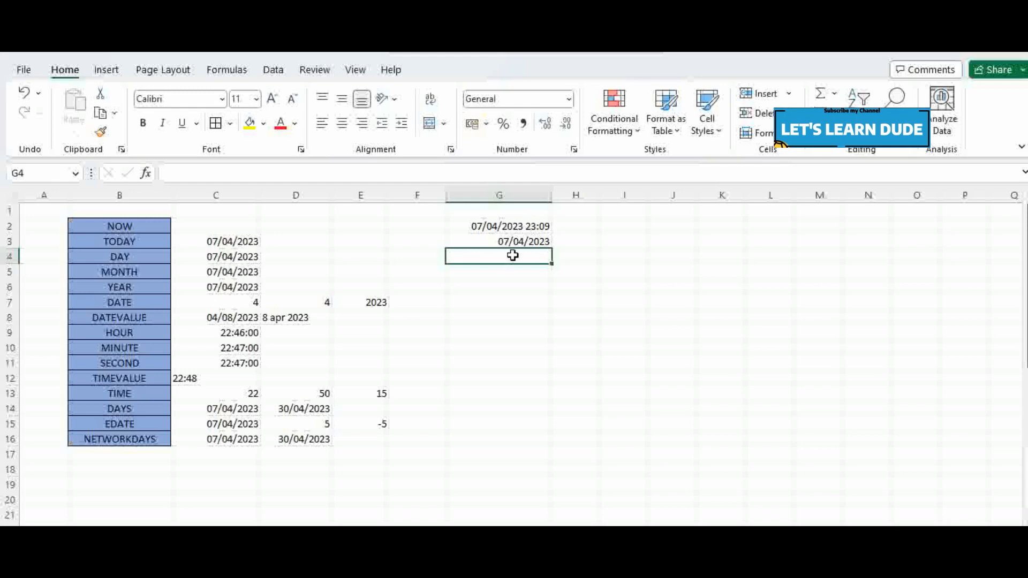
# - Set the date in C4, in the DAY row, to 04/04/2023
pyautogui.click(257, 256)
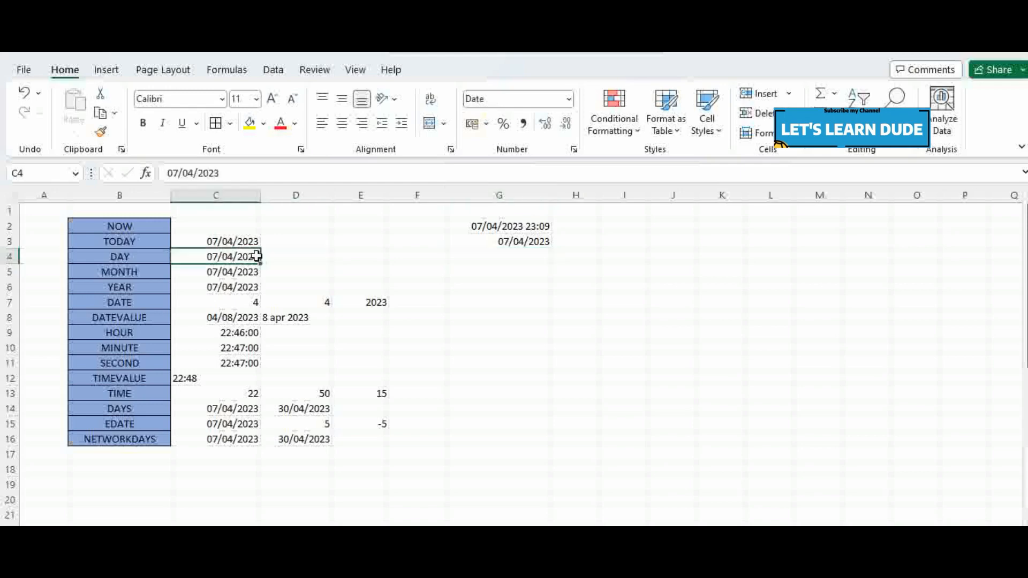
pyautogui.click(177, 173)
pyautogui.press('BackSpace')
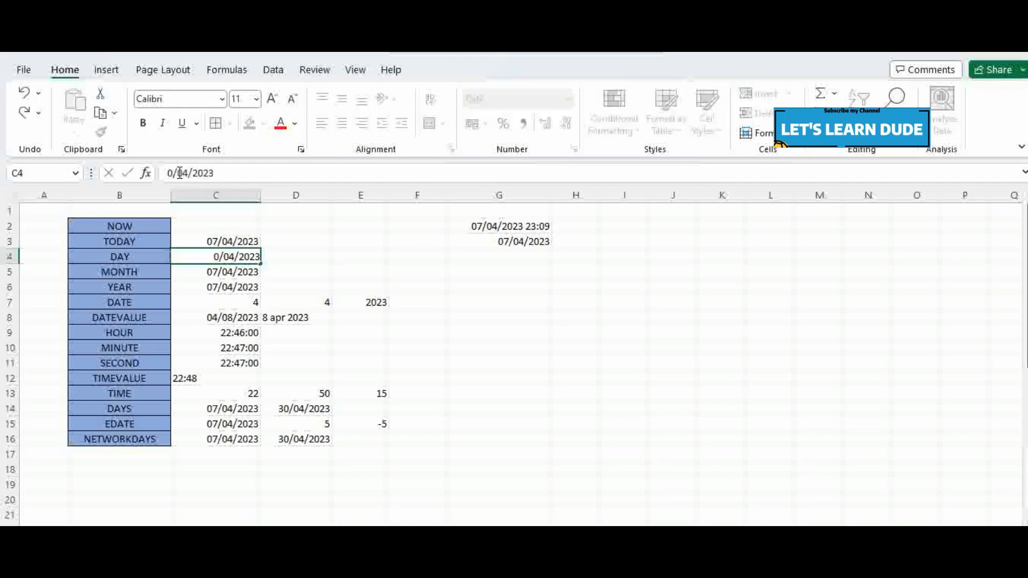
pyautogui.write('4')
pyautogui.press('Return')
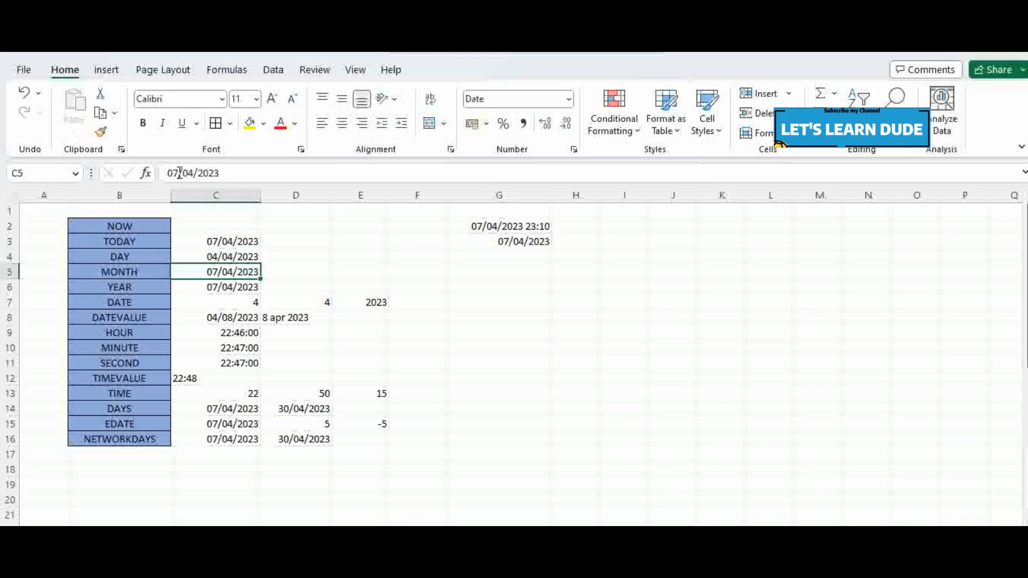
# - Try the date 04/04/2023 in C5, in the MONTH row, and undo that change
pyautogui.click(179, 172)
pyautogui.press('BackSpace')
pyautogui.write('4')
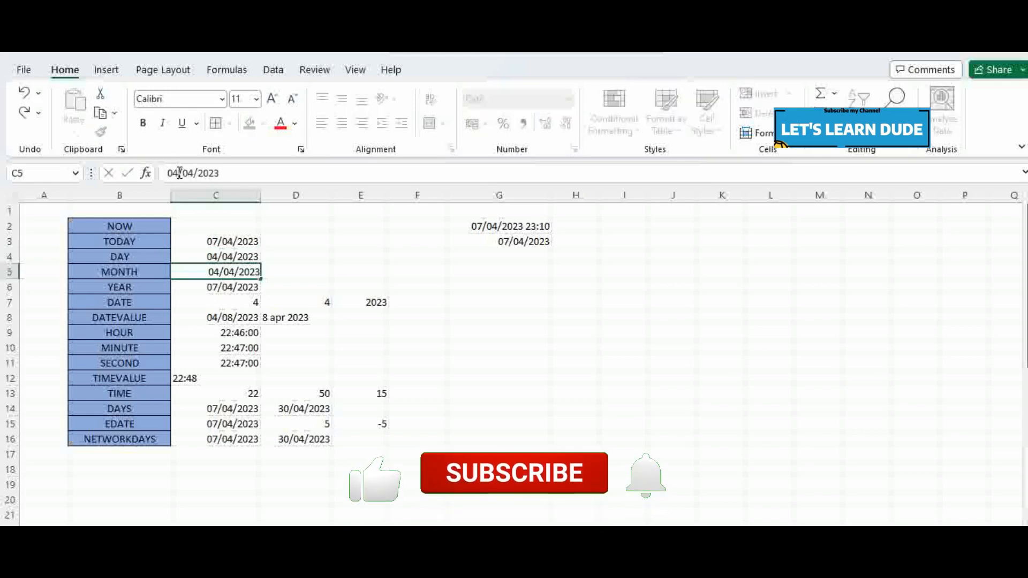
pyautogui.press('Return')
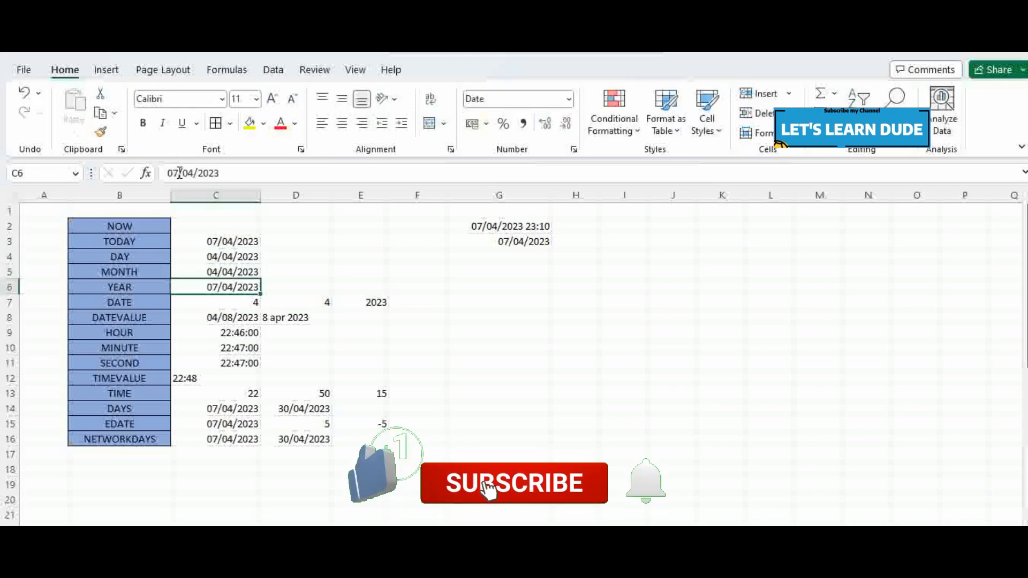
pyautogui.hotkey('ctrl', 'z')
# - Examine the day and month parts of the dates in C4 and C5
pyautogui.press('Up')
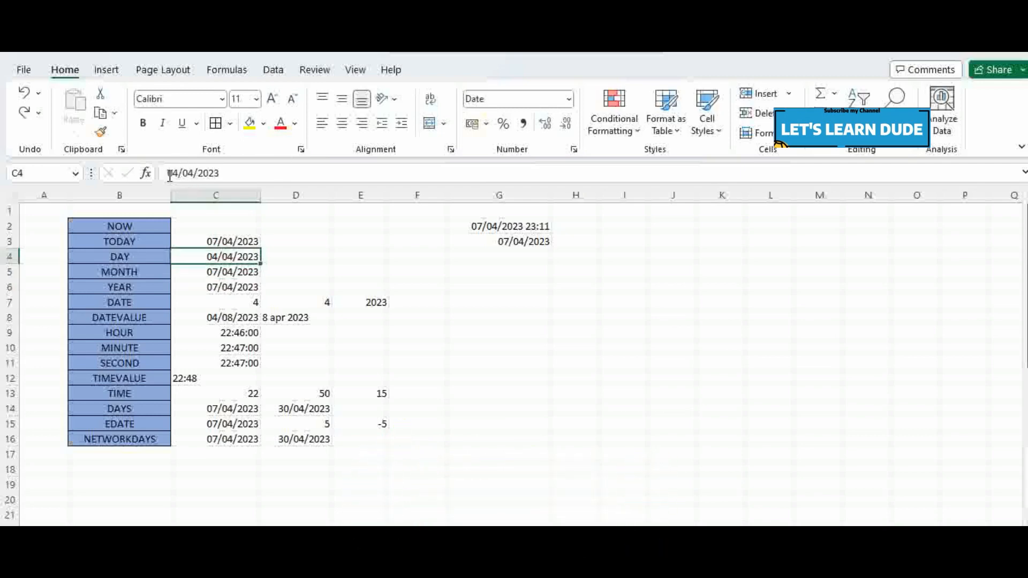
pyautogui.moveTo(169, 174); pyautogui.dragTo(193, 173)
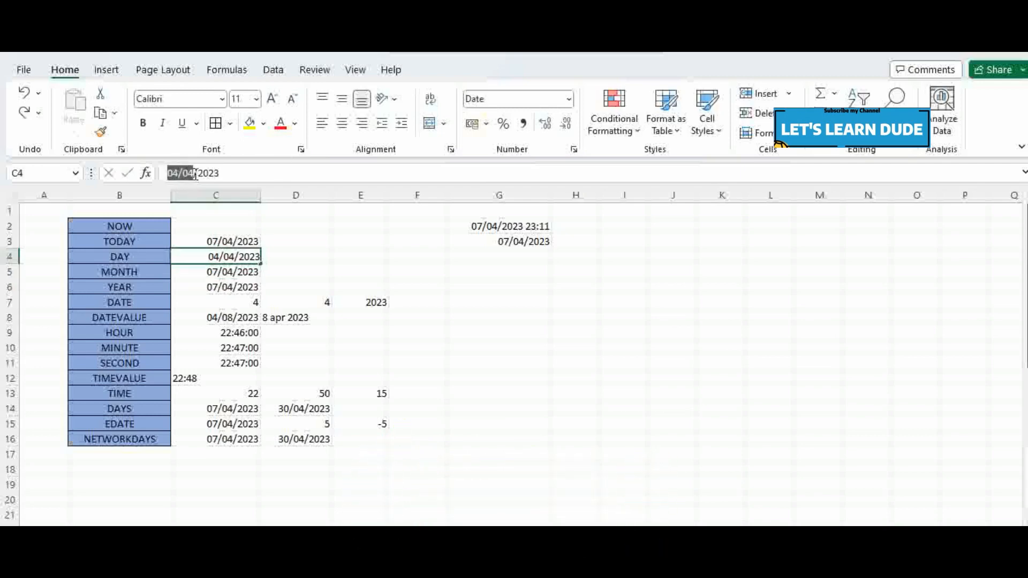
pyautogui.click(234, 269)
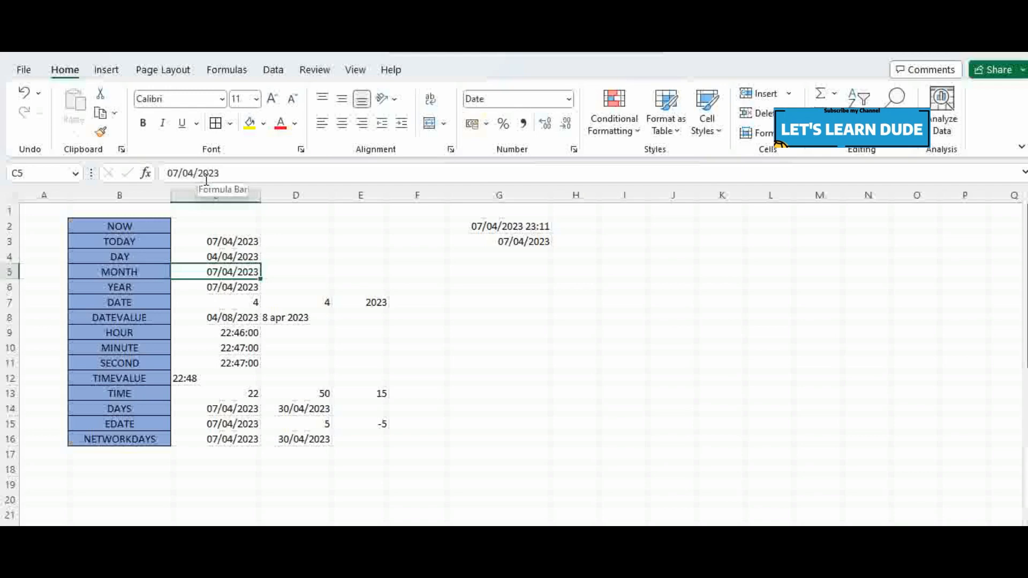
pyautogui.click(252, 261)
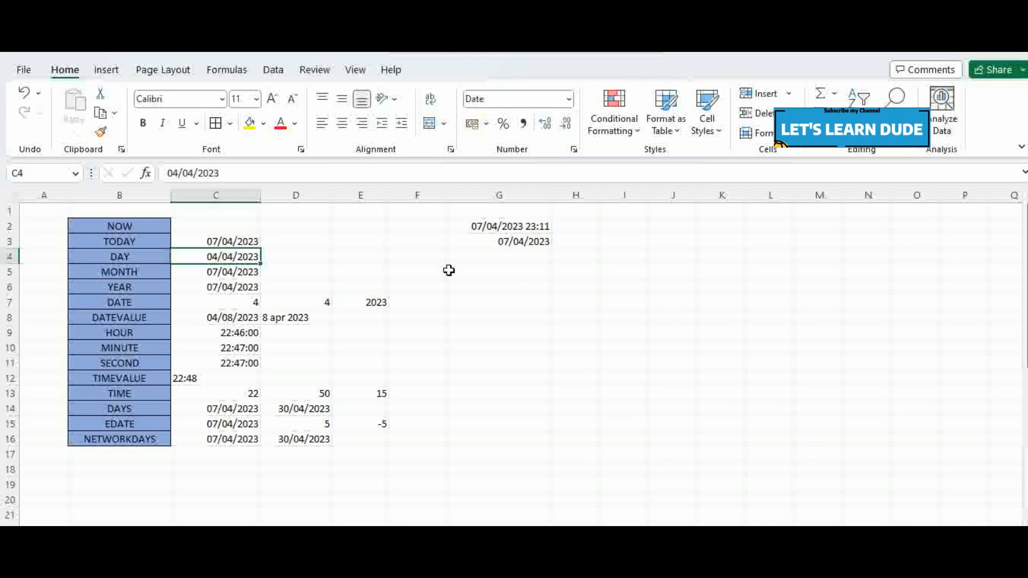
# - Enter a DAY formula in G4 that extracts the day from the date in C4
pyautogui.click(474, 261)
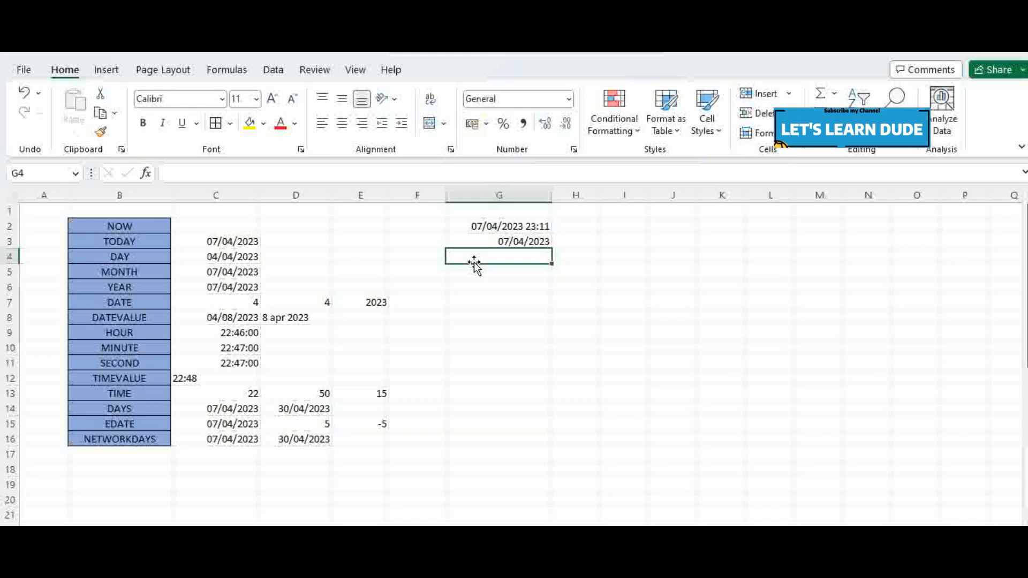
pyautogui.write('=day')
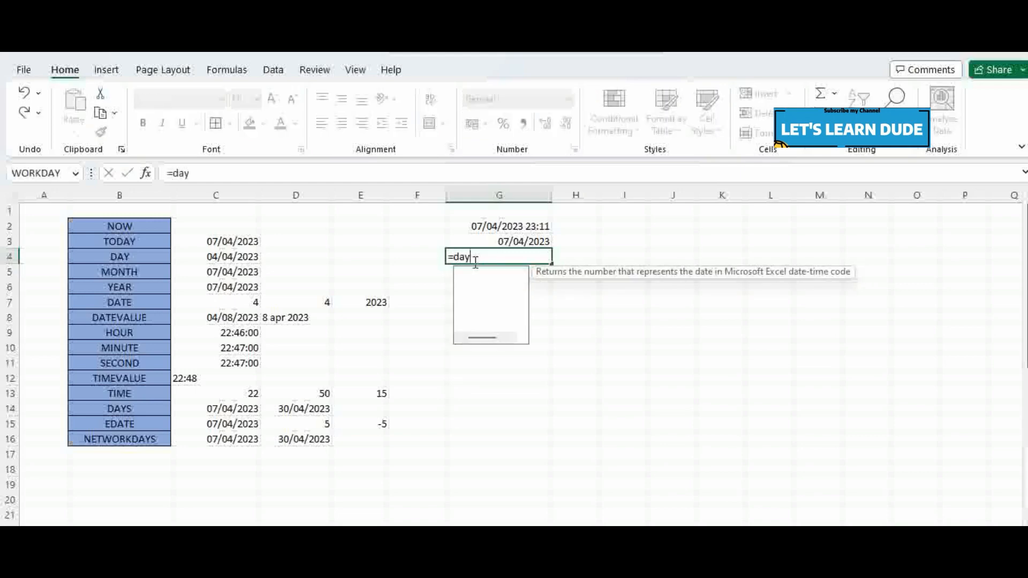
pyautogui.press('Tab')
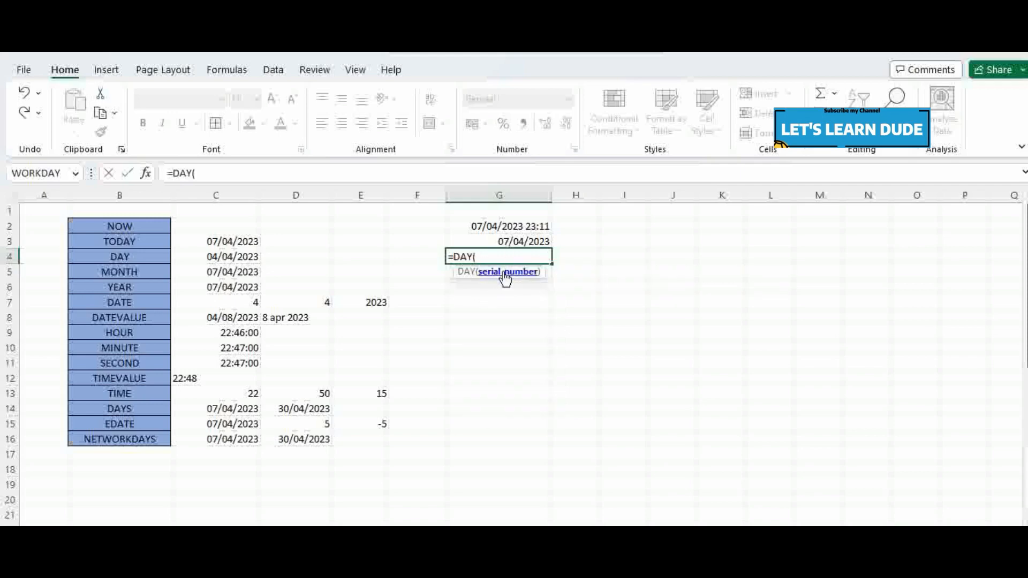
pyautogui.click(245, 257)
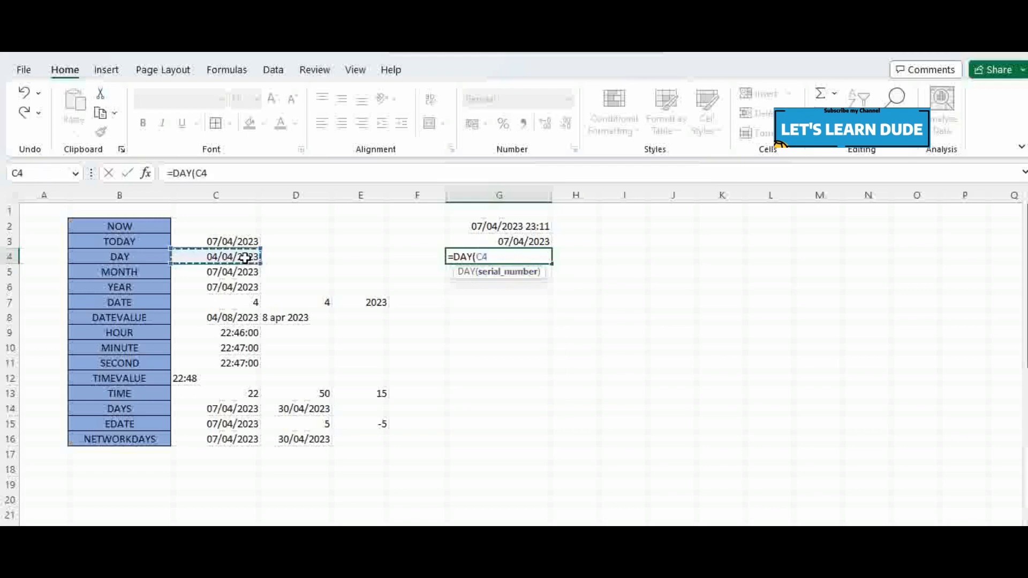
pyautogui.press('Return')
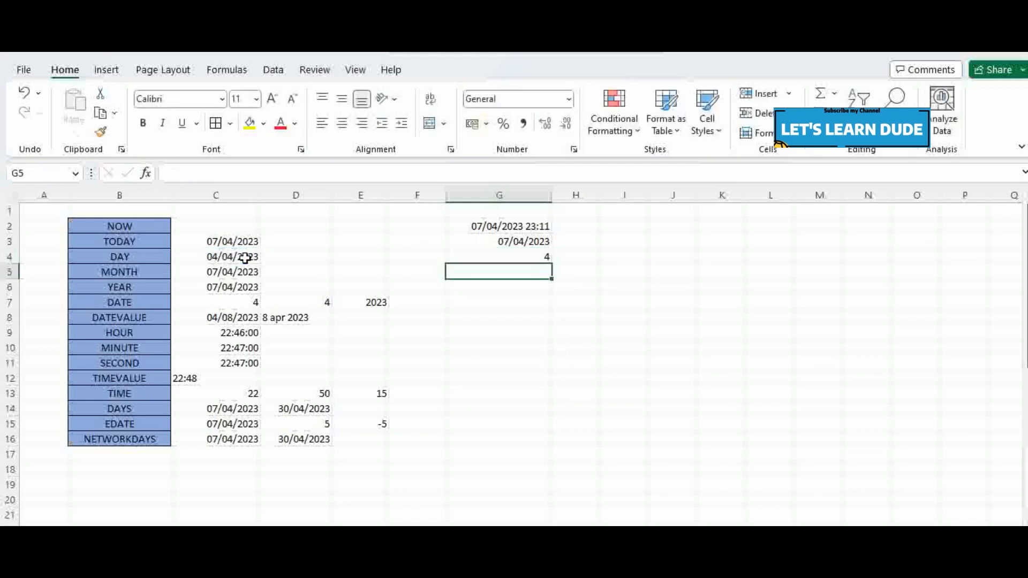
pyautogui.click(504, 255)
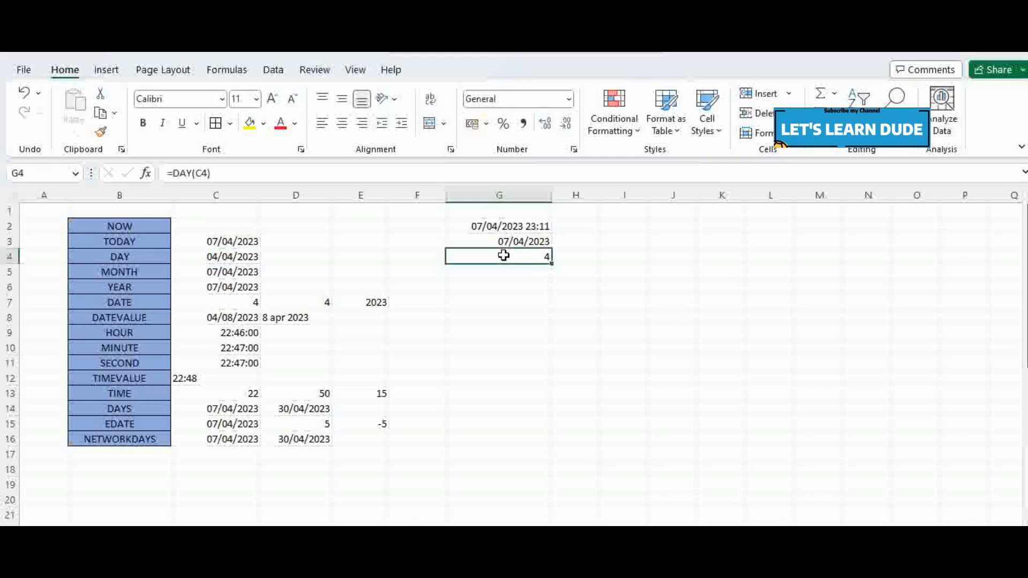
# - Set the date in C4 to 08/04/2023 and check the DAY formula in G4
pyautogui.click(222, 257)
pyautogui.click(180, 172)
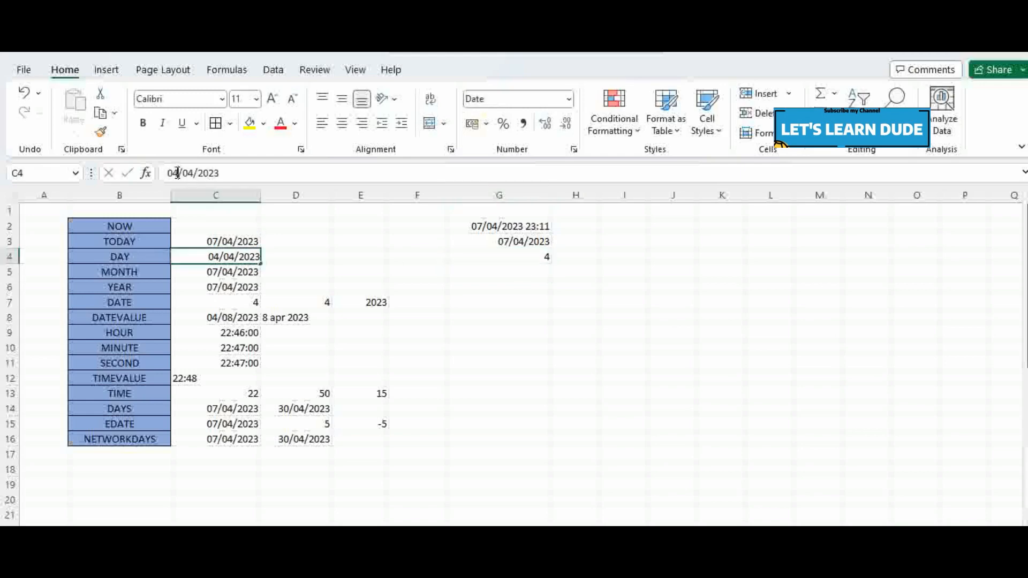
pyautogui.press('BackSpace')
pyautogui.write('8')
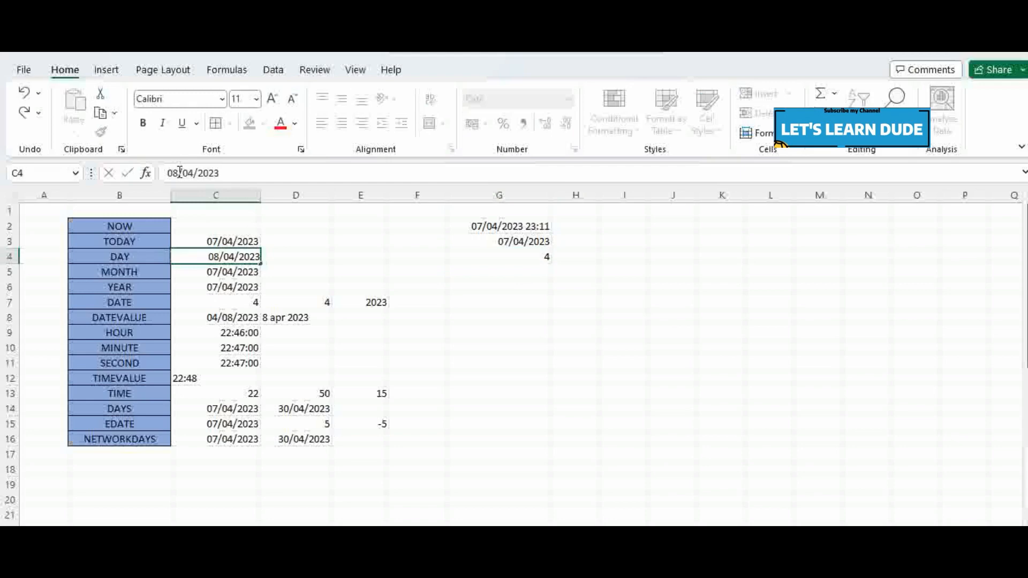
pyautogui.press('Return')
pyautogui.click(526, 257)
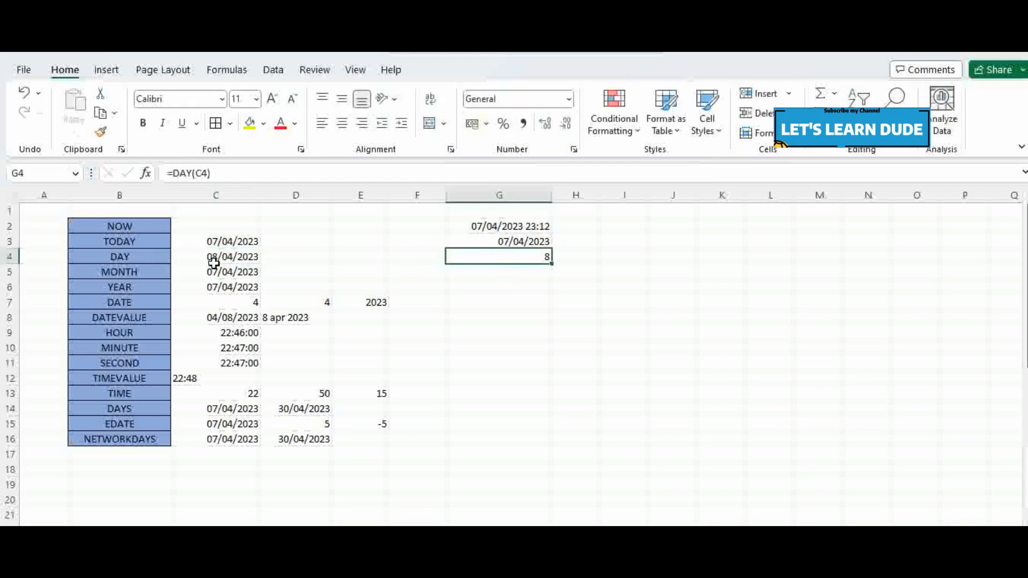
# - Enter a MONTH formula in G5 that extracts the month from the date in C5
pyautogui.click(468, 272)
pyautogui.write('=')
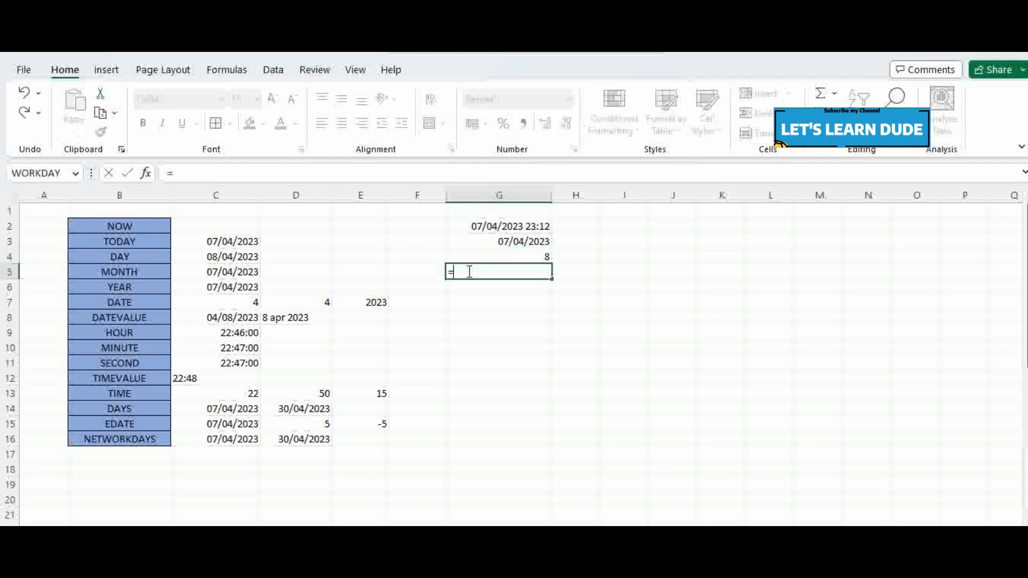
pyautogui.write('month')
pyautogui.press('Tab')
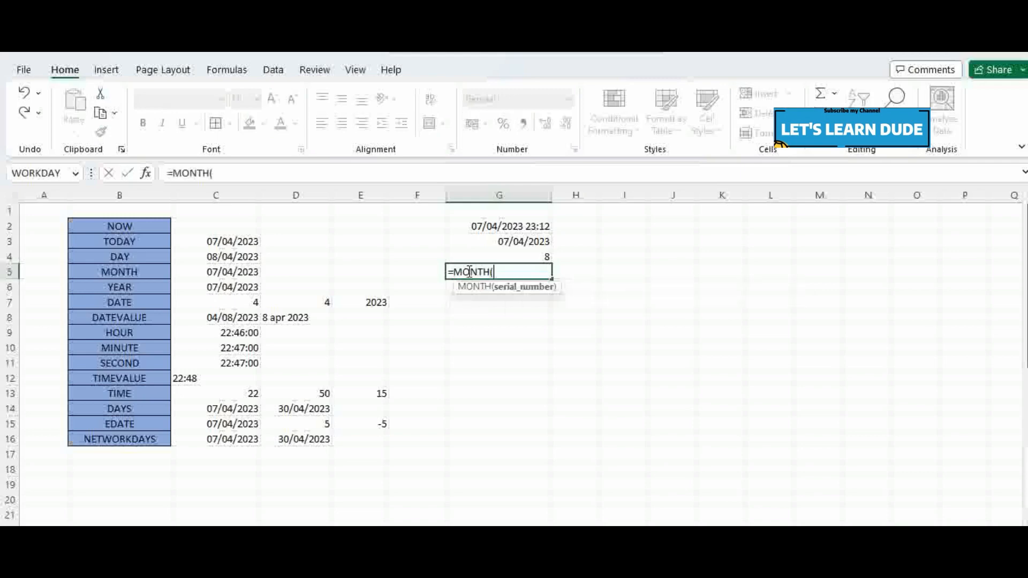
pyautogui.click(242, 273)
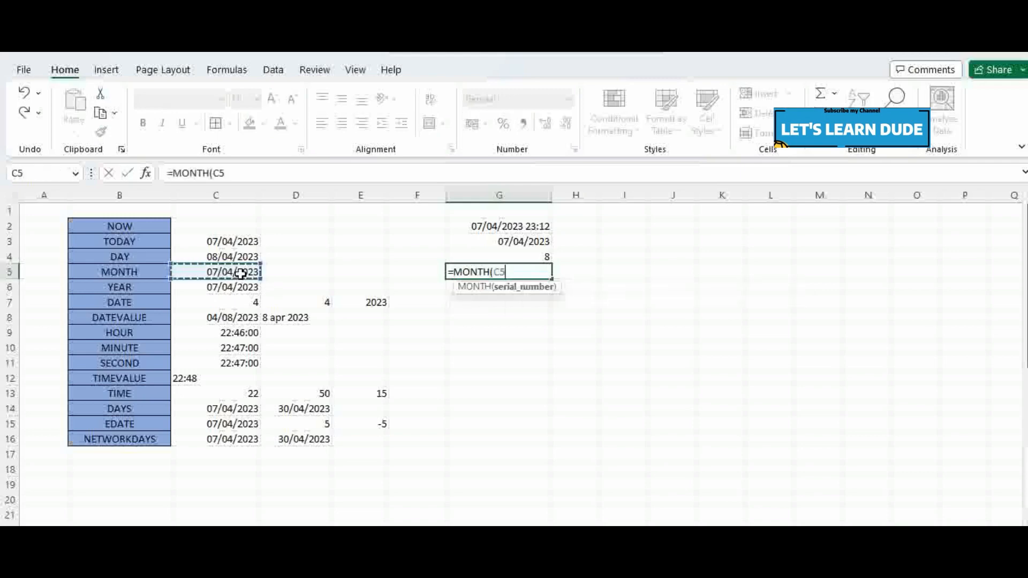
pyautogui.press('Return')
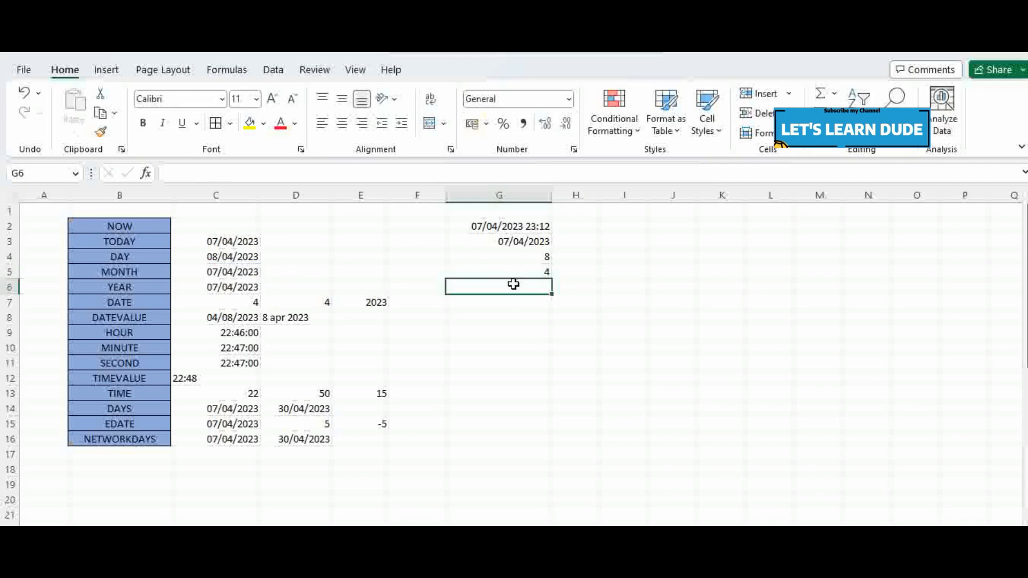
# - Enter a YEAR formula in G6 that extracts the year from the date in C6
pyautogui.write('=yea')
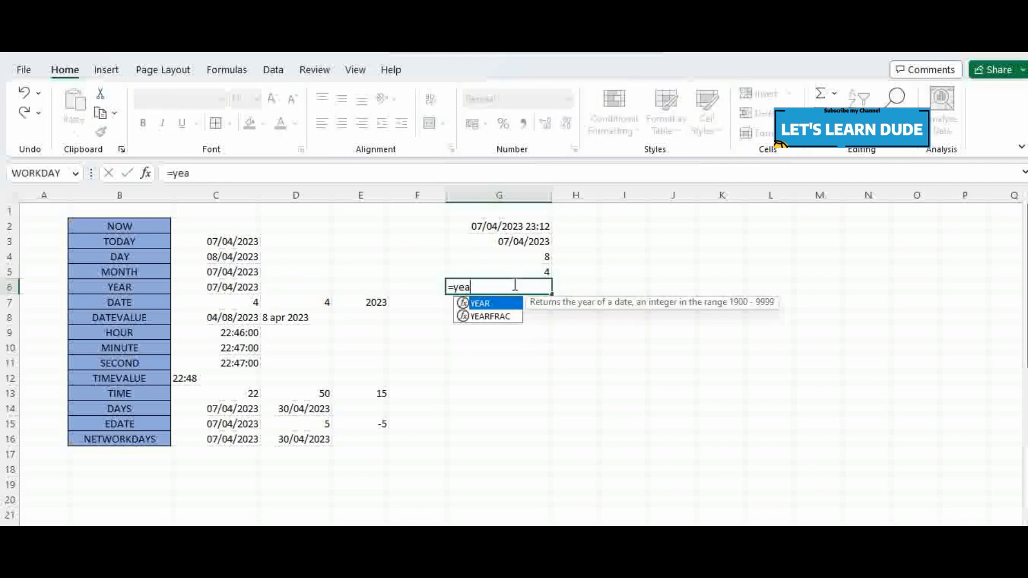
pyautogui.write('r')
pyautogui.press('Tab')
pyautogui.click(243, 288)
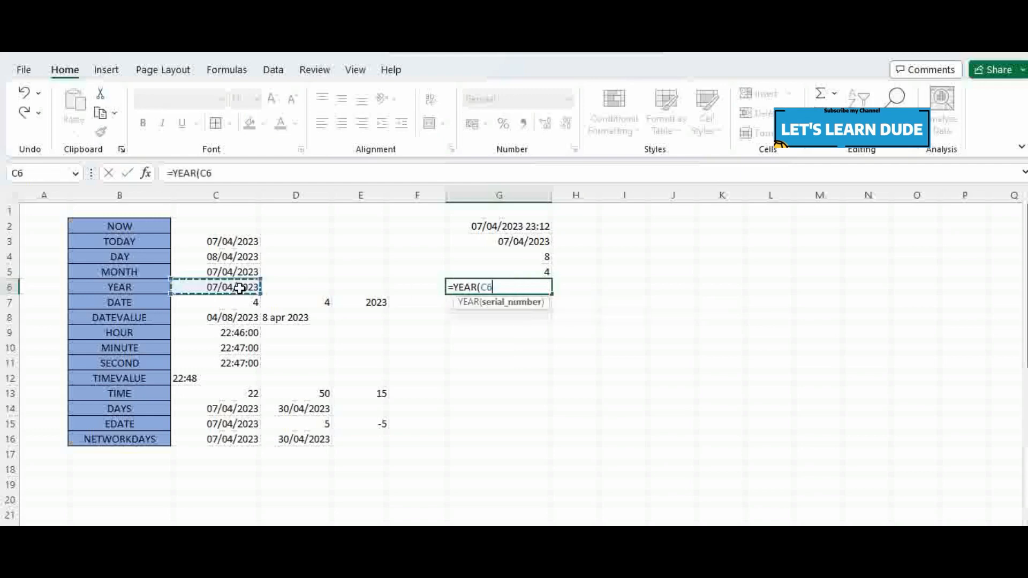
pyautogui.press('Return')
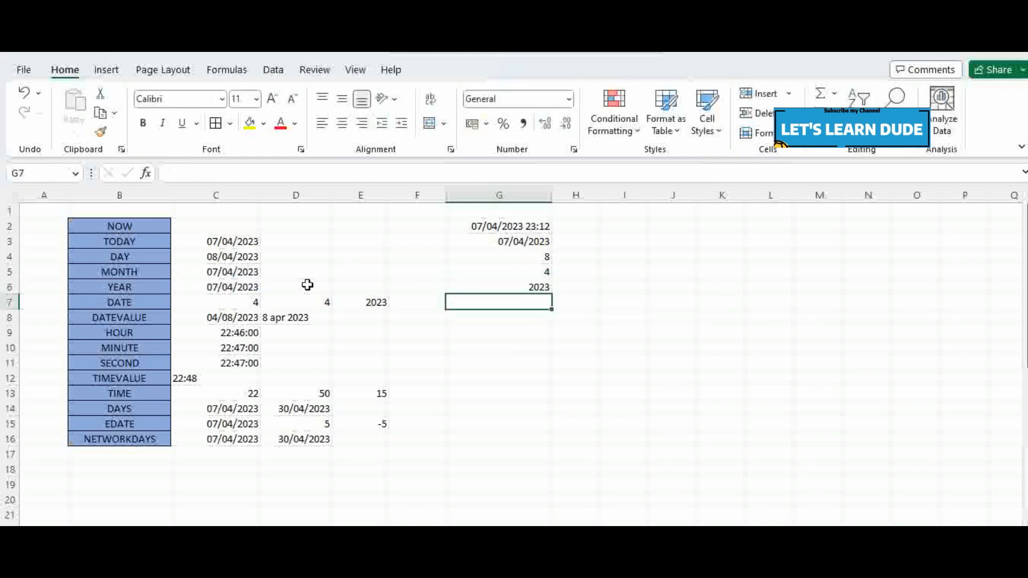
# - Compare the DAY, MONTH and YEAR formulas in G4:G6 with their source dates in C4:C6
pyautogui.moveTo(526, 257); pyautogui.dragTo(532, 287)
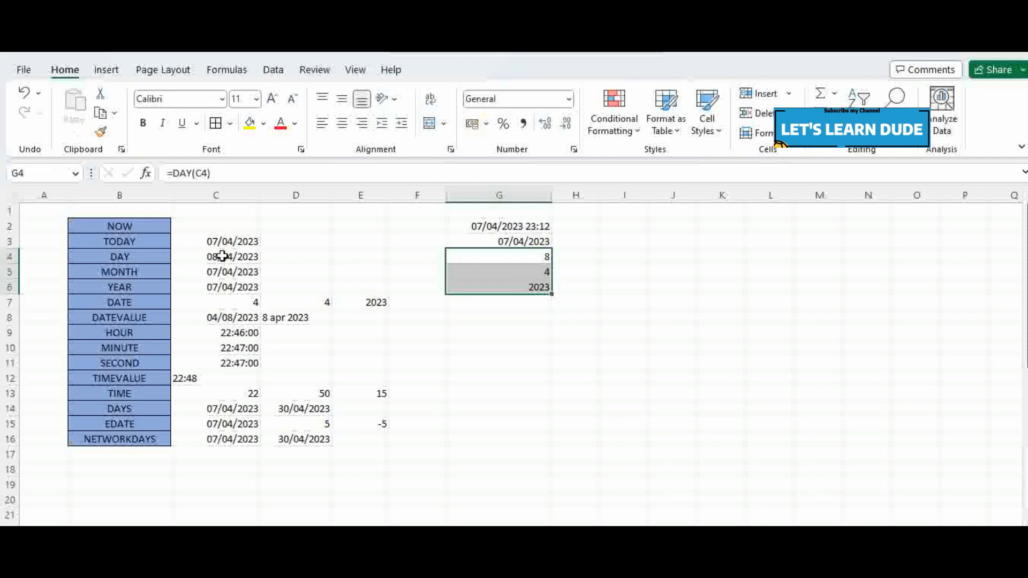
pyautogui.click(532, 256)
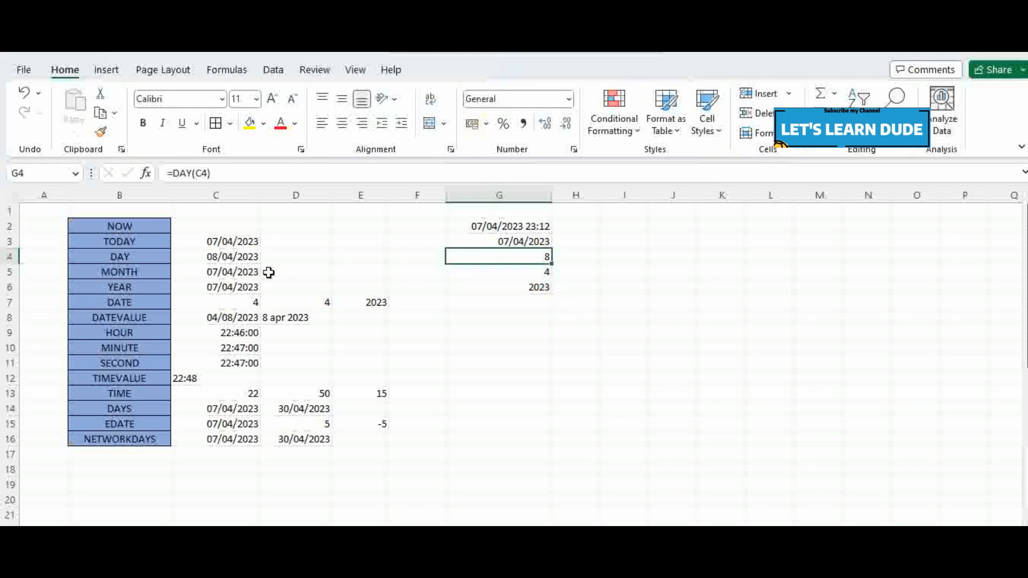
pyautogui.click(230, 272)
pyautogui.click(537, 272)
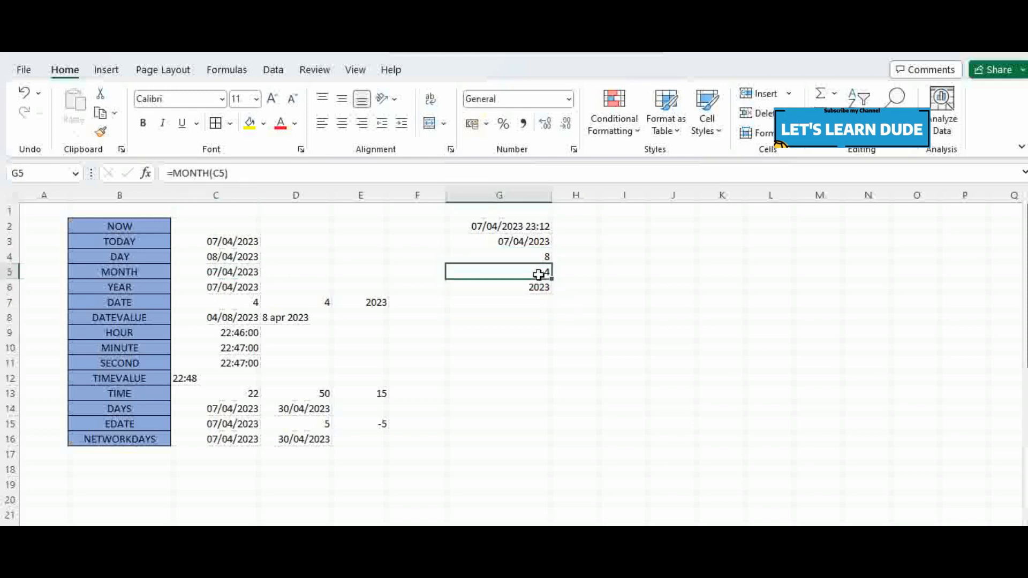
pyautogui.click(235, 286)
pyautogui.click(522, 289)
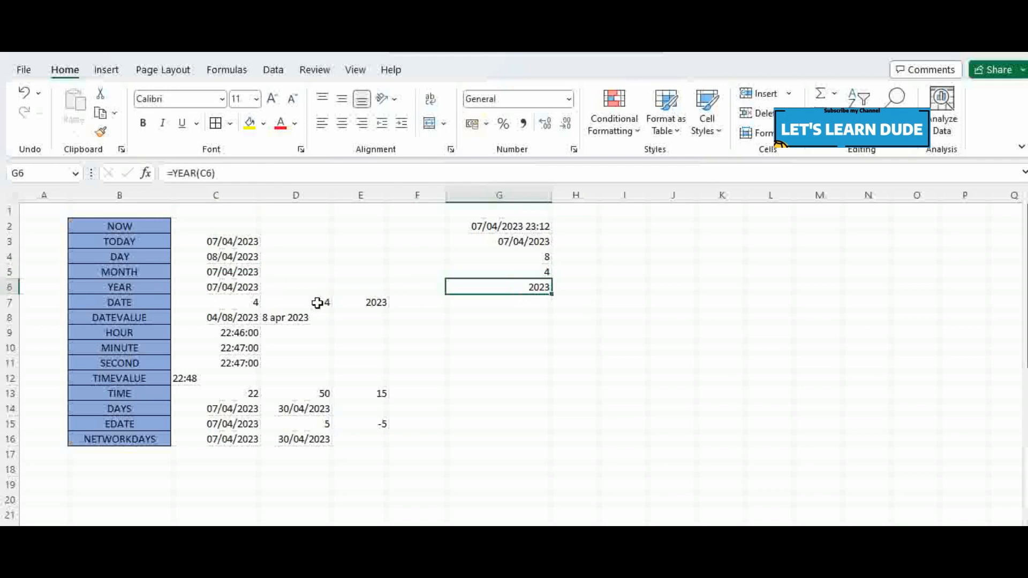
# - Enter a DATE formula in G7 using E7 as the year, D7 as the month and C7 as the day
pyautogui.click(124, 301)
pyautogui.click(478, 298)
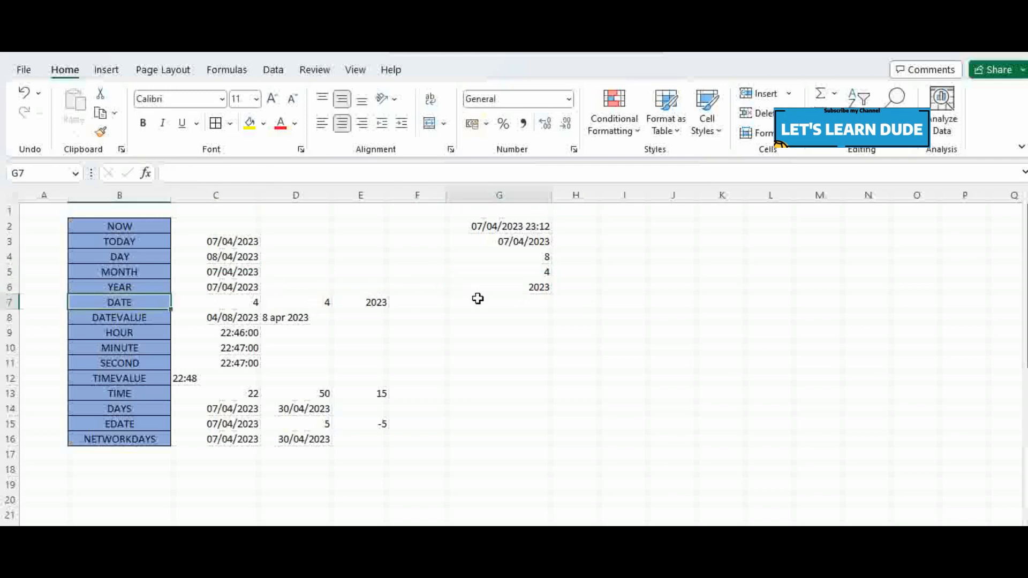
pyautogui.write('=date')
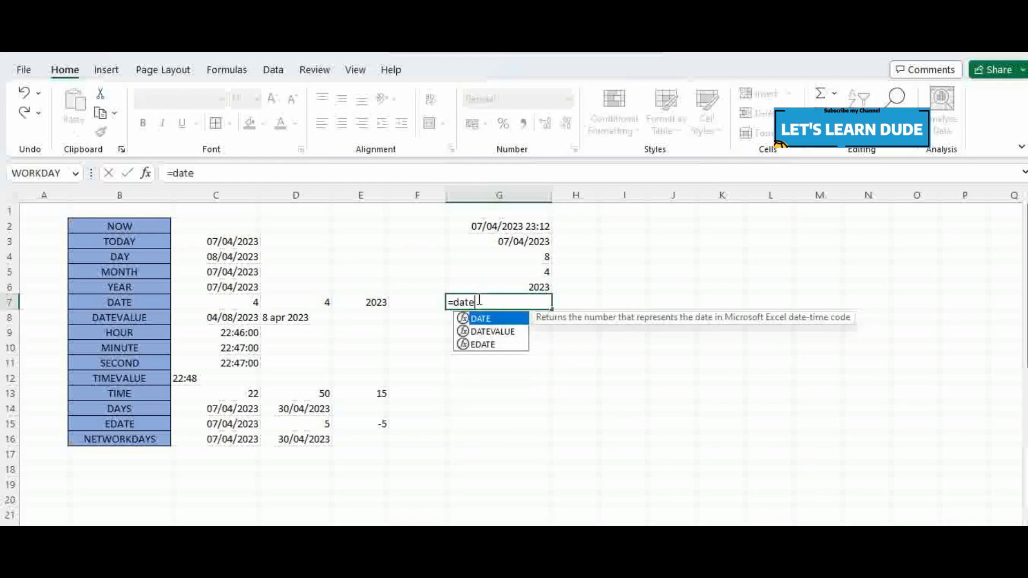
pyautogui.press('Tab')
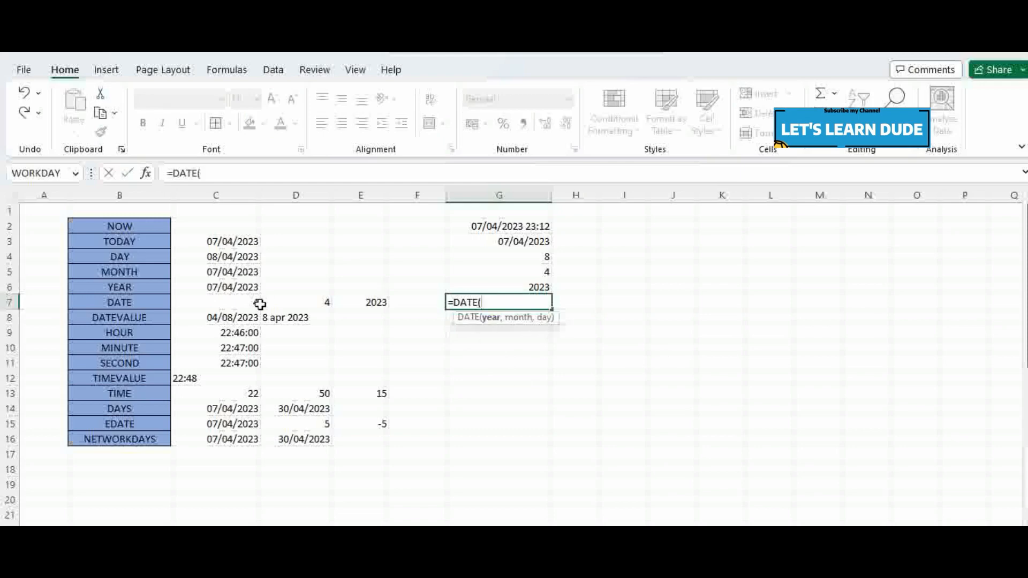
pyautogui.click(363, 303)
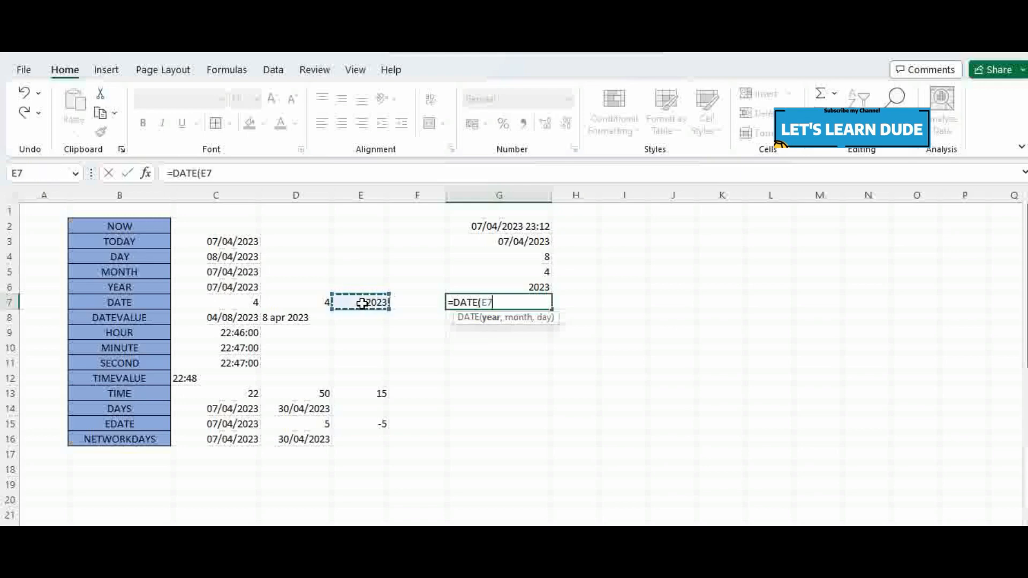
pyautogui.write(',')
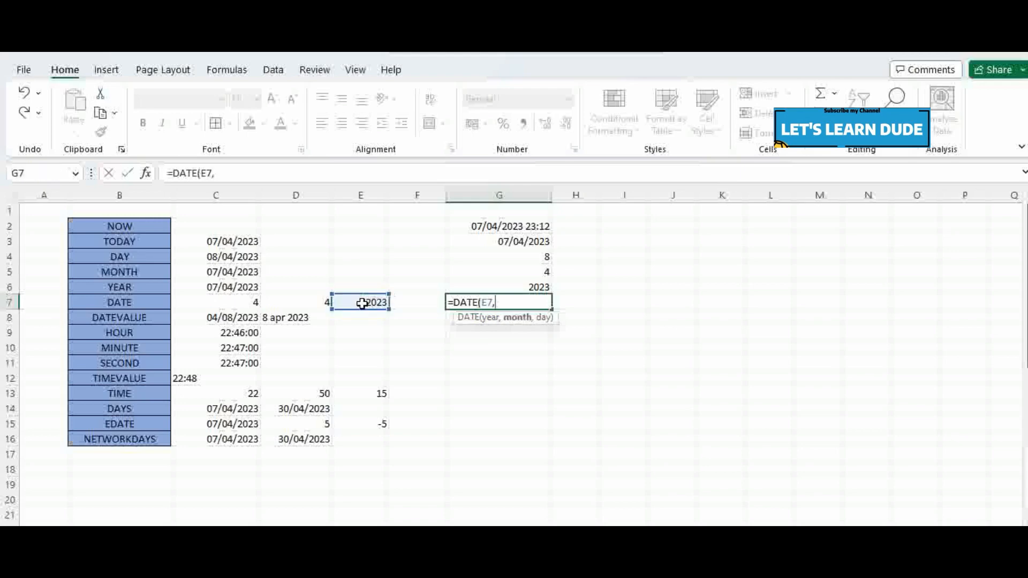
pyautogui.press('Left')
pyautogui.press('Left')
pyautogui.press('Left')
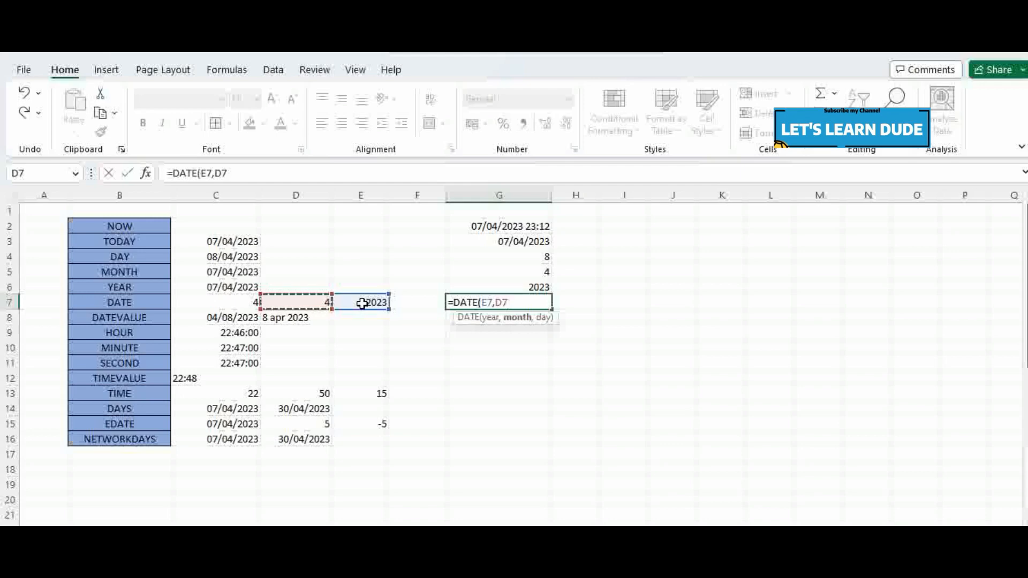
pyautogui.write(',')
pyautogui.press('Left')
pyautogui.press('Left')
pyautogui.press('Left')
pyautogui.press('Left')
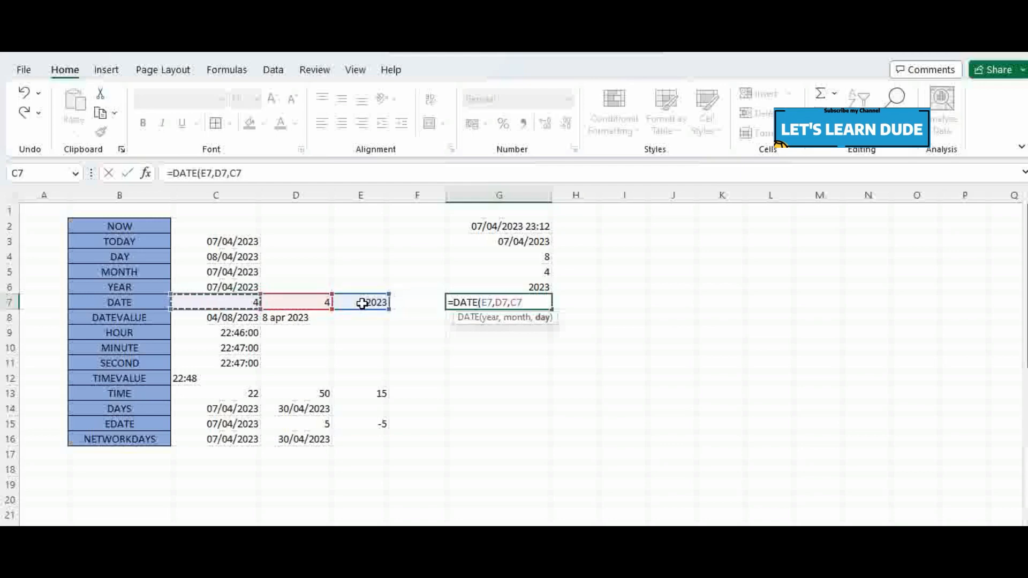
pyautogui.press('Return')
pyautogui.click(535, 304)
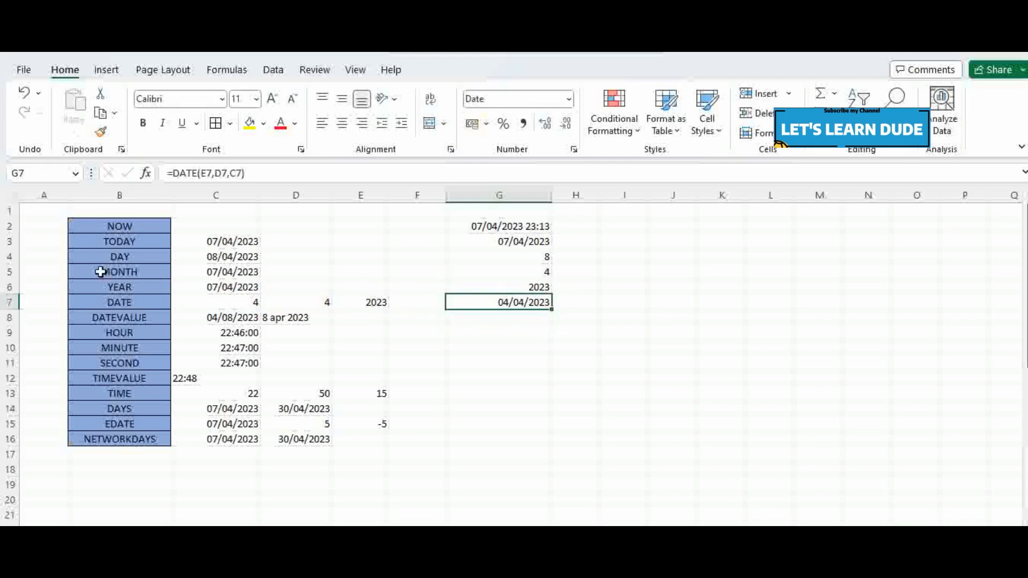
pyautogui.moveTo(140, 302); pyautogui.dragTo(152, 228)
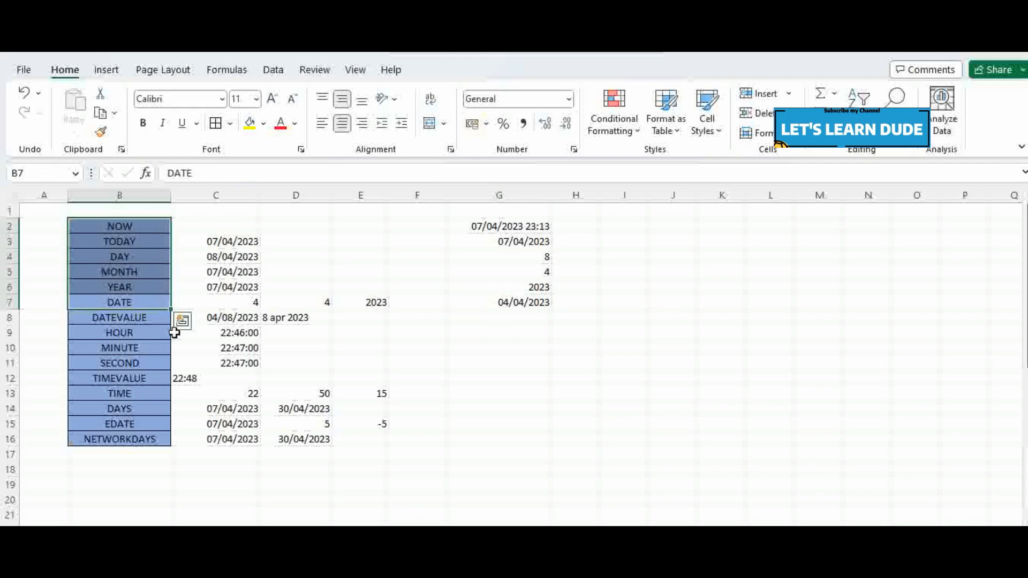
# - Enter a DATEVALUE formula in G8 that converts the text date in D8, and check the formula
pyautogui.click(138, 317)
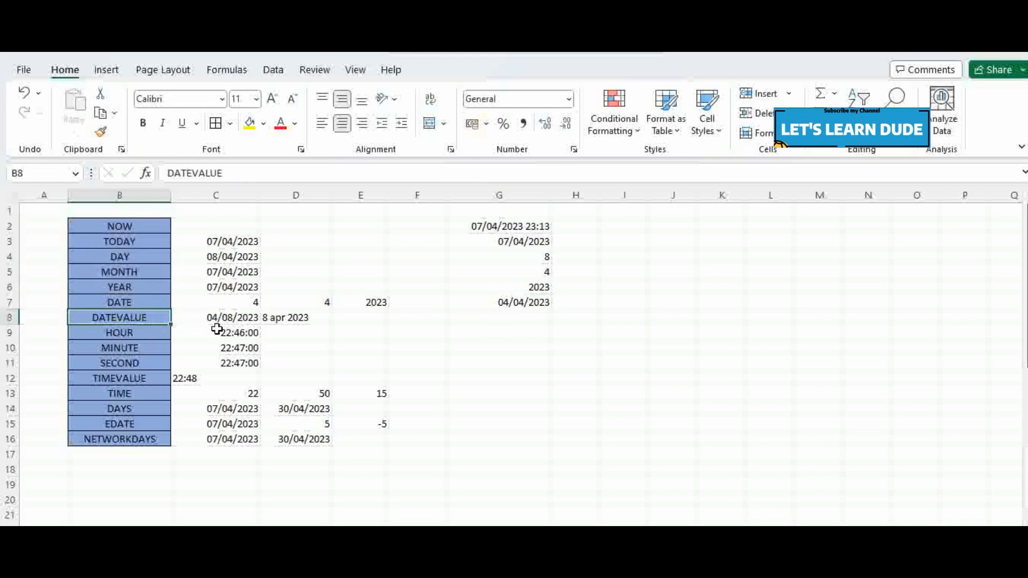
pyautogui.click(278, 320)
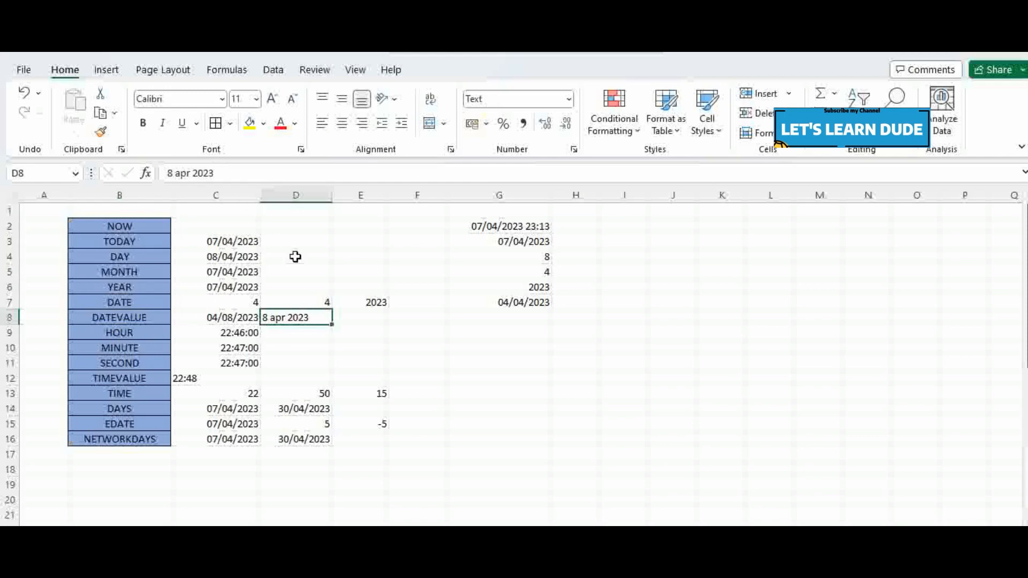
pyautogui.click(349, 315)
pyautogui.click(465, 321)
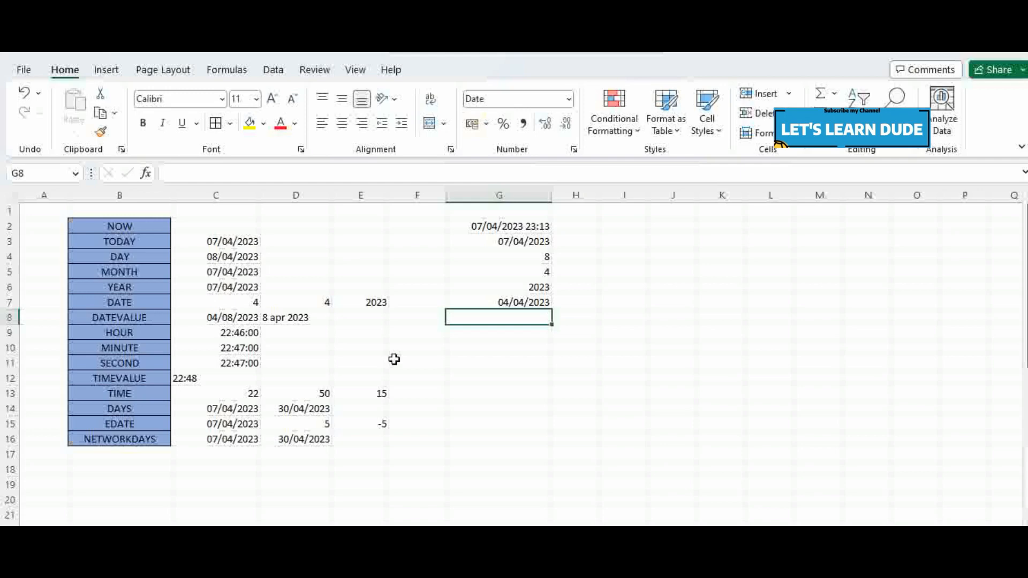
pyautogui.write('=date')
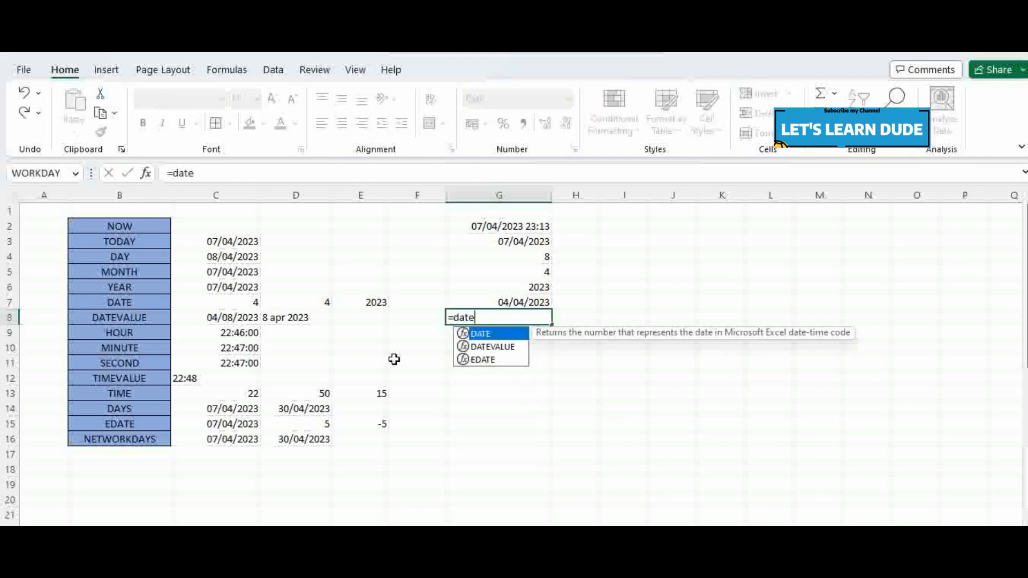
pyautogui.press('Down')
pyautogui.press('Tab')
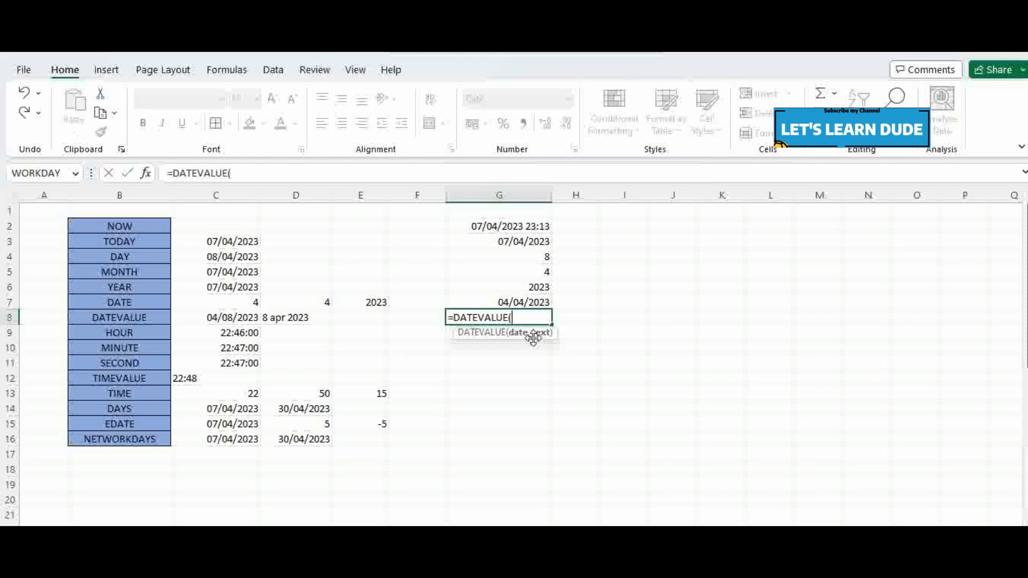
pyautogui.click(314, 319)
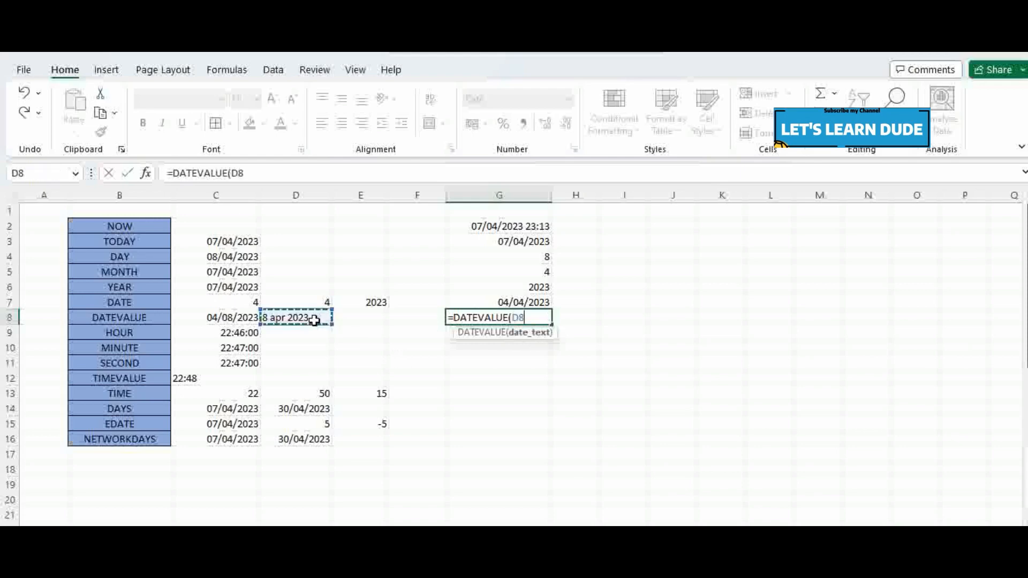
pyautogui.press('Return')
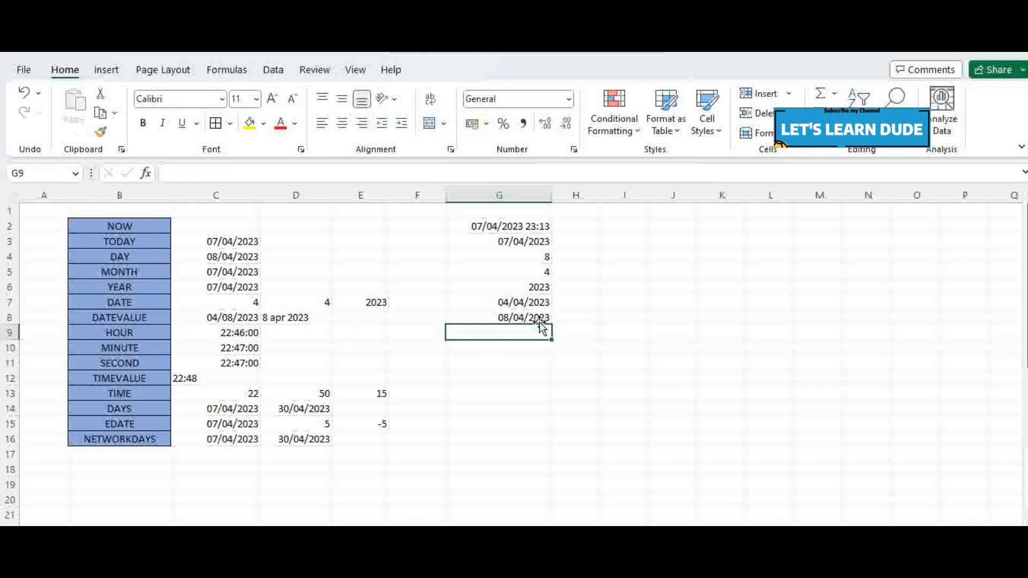
pyautogui.click(509, 322)
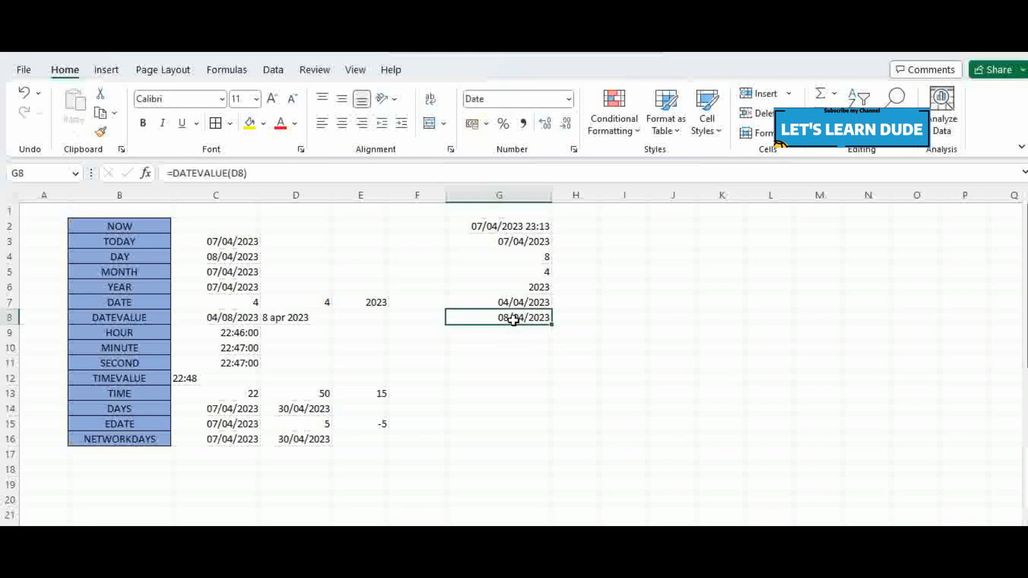
# - Insert the current time, 23:19, in C9, C10 and C11 for the HOUR, MINUTE and SECOND rows
pyautogui.click(162, 326)
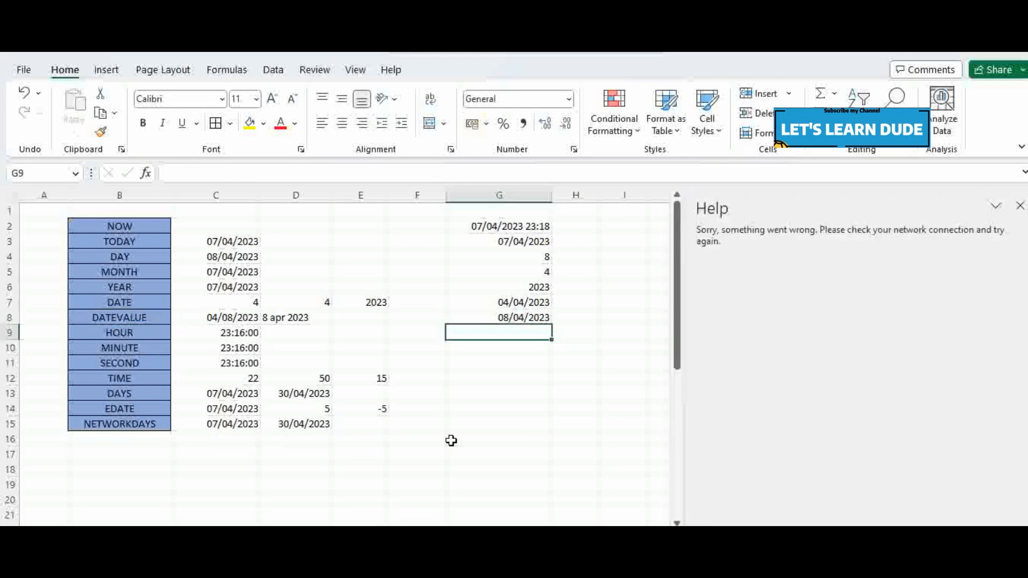
pyautogui.click(249, 337)
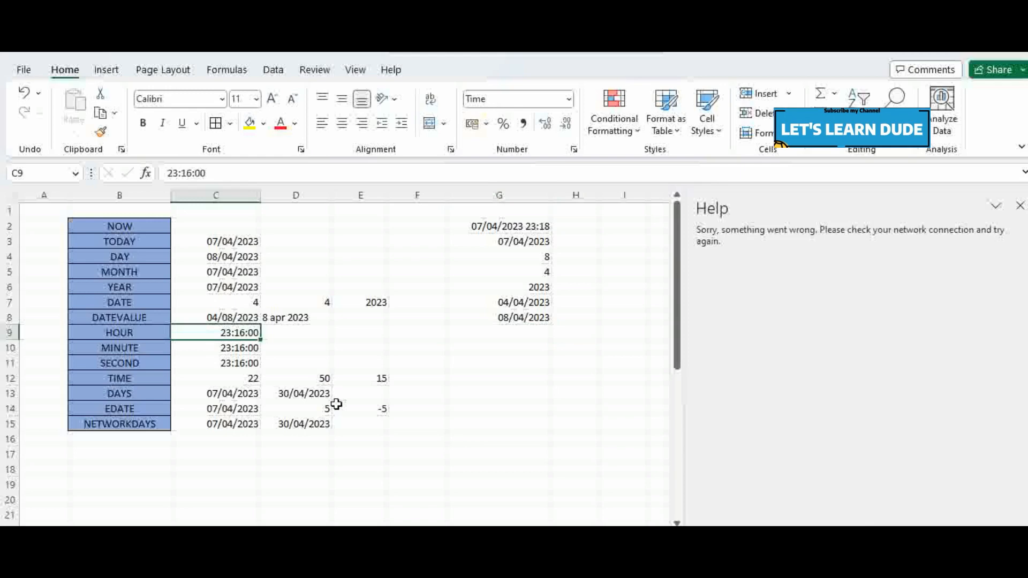
pyautogui.hotkey('ctrl', 'shift', ';')
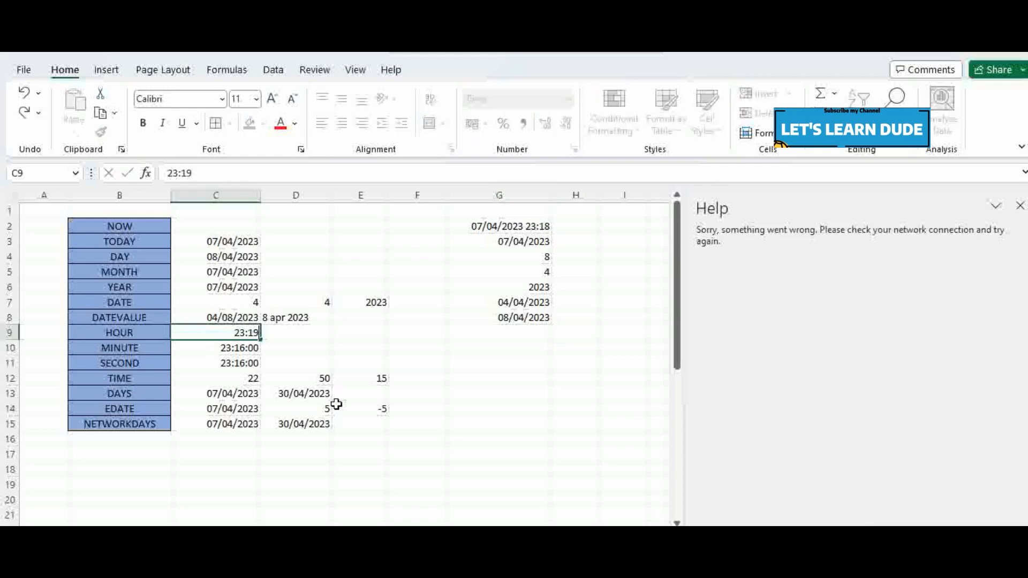
pyautogui.press('Return')
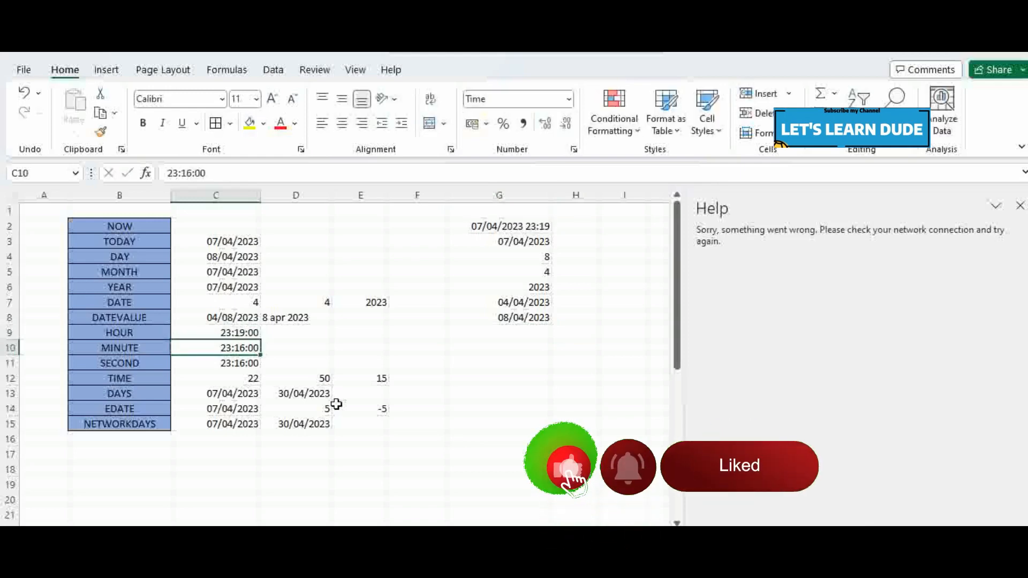
pyautogui.hotkey('ctrl', 'shift', ';')
pyautogui.press('Return')
pyautogui.hotkey('ctrl', 'shift', ';')
pyautogui.press('Return')
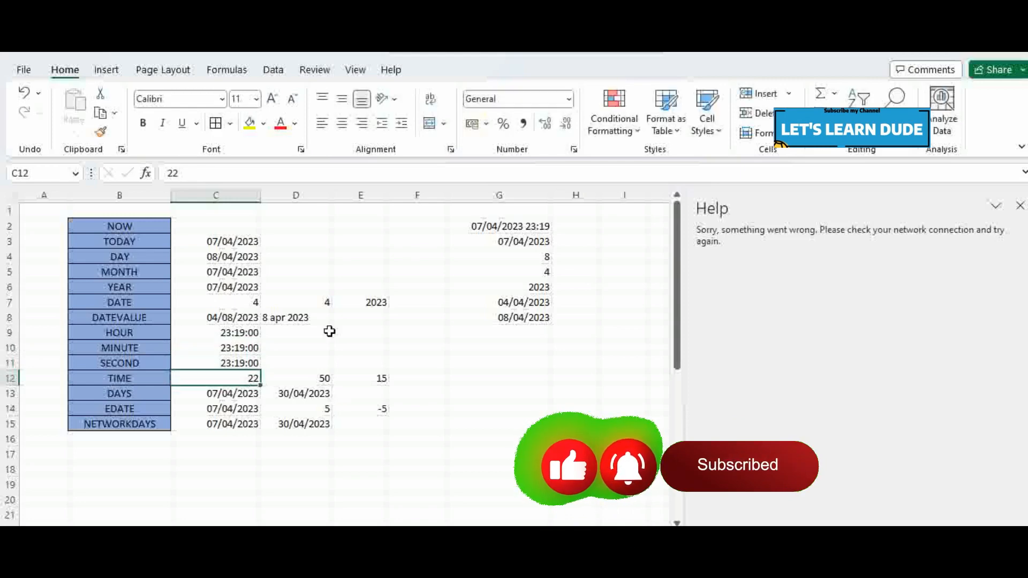
# - Enter an HOUR formula in G9 that extracts the hour from the time in C9
pyautogui.click(503, 332)
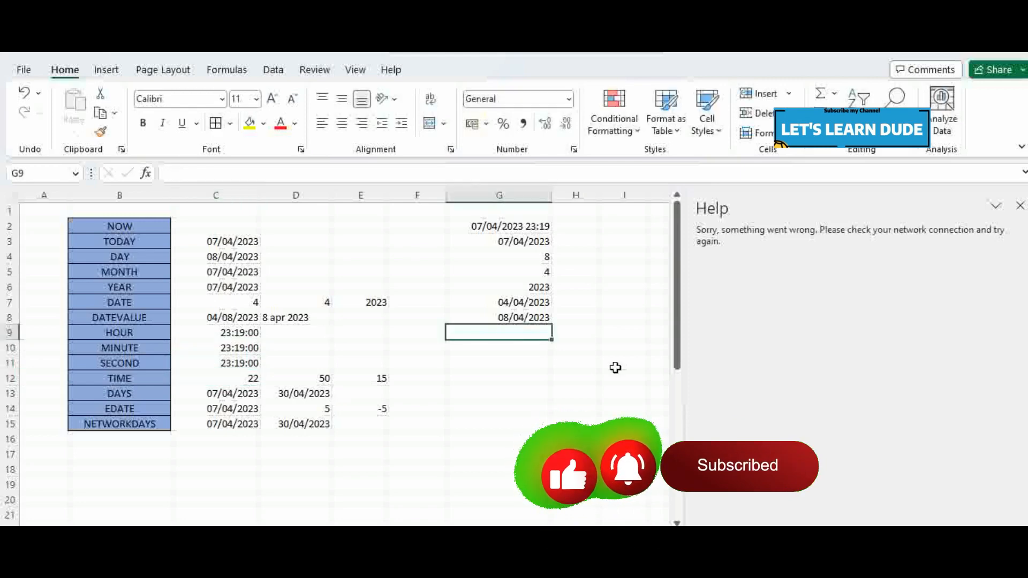
pyautogui.write('=ho')
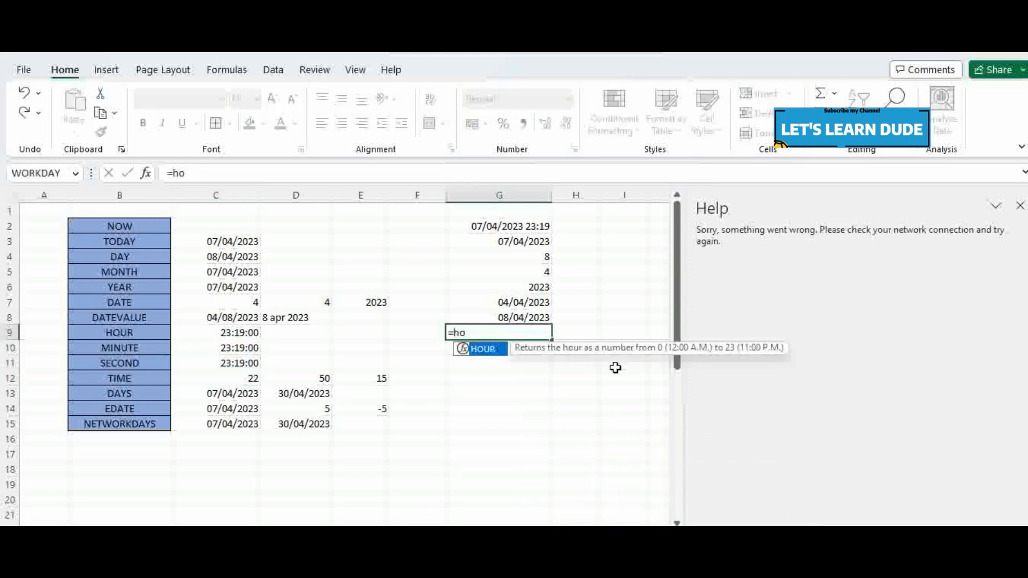
pyautogui.press('Tab')
pyautogui.press('Left')
pyautogui.press('Left')
pyautogui.press('Left')
pyautogui.press('Left')
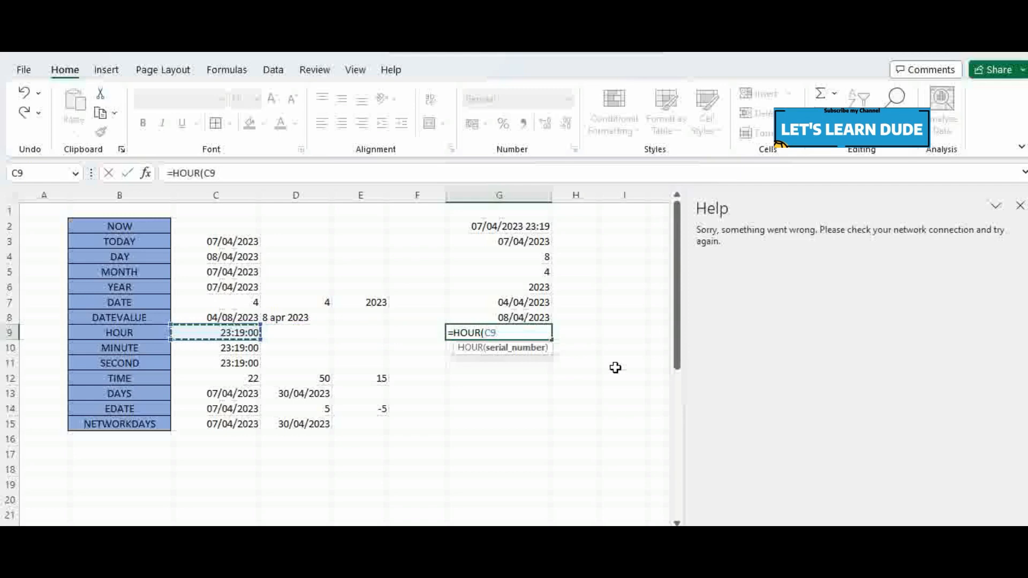
pyautogui.press('Return')
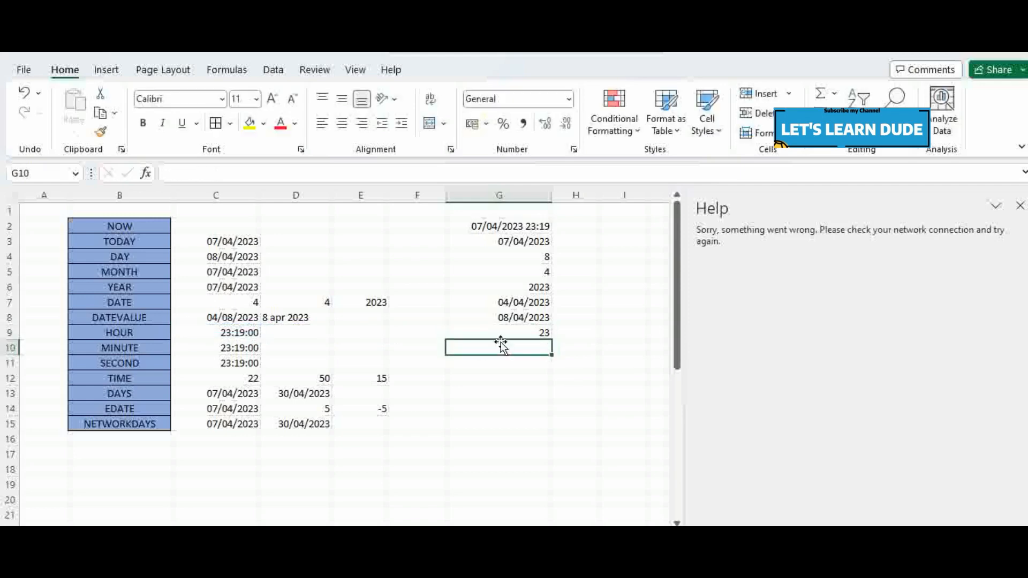
# - Enter a MINUTE formula in G10 that extracts the minutes from the time in C10
pyautogui.write('=min')
pyautogui.press('Tab')
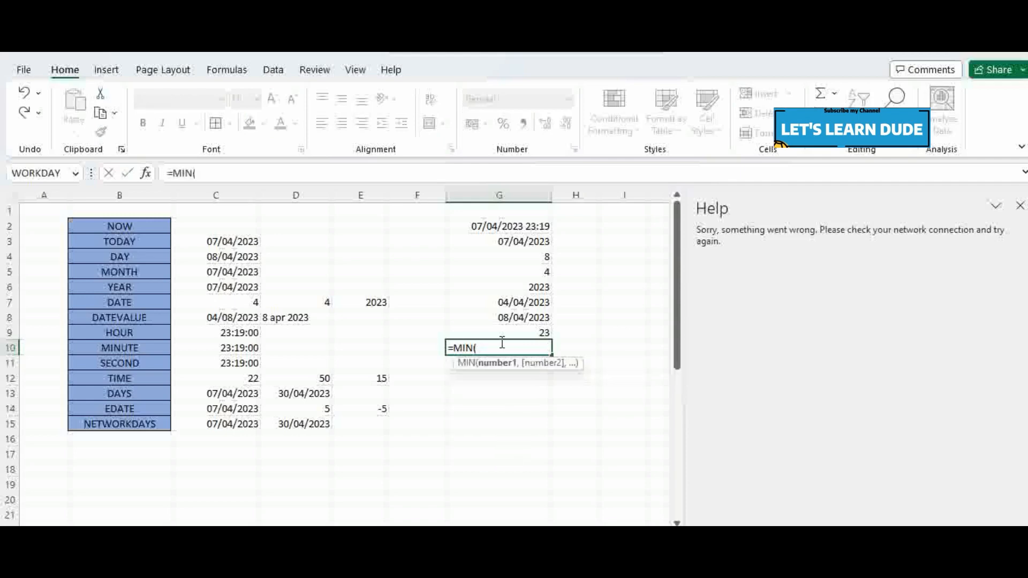
pyautogui.press('BackSpace')
pyautogui.write('u')
pyautogui.press('Tab')
pyautogui.press('Left')
pyautogui.press('Left')
pyautogui.press('Left')
pyautogui.press('Left')
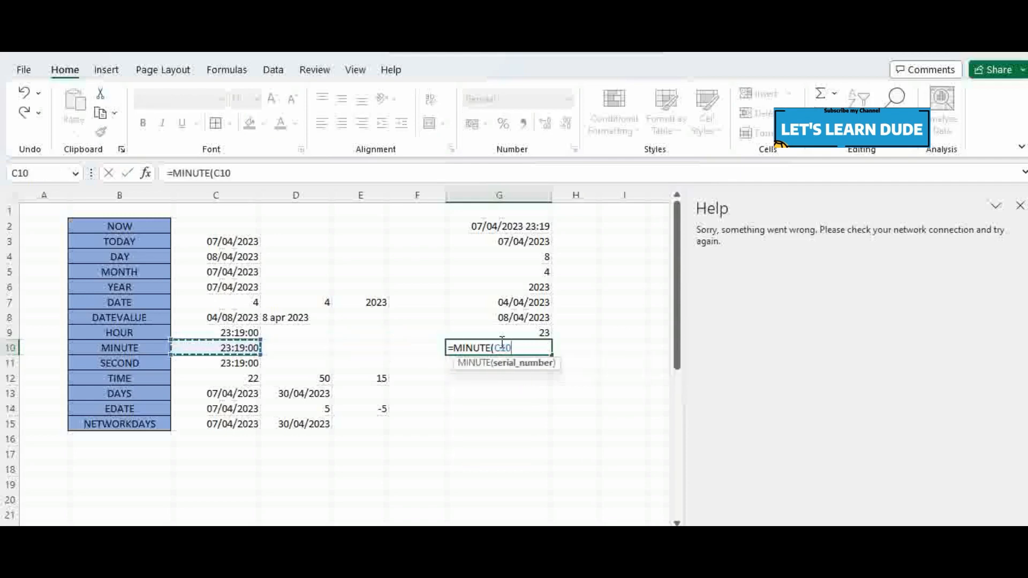
pyautogui.press('Return')
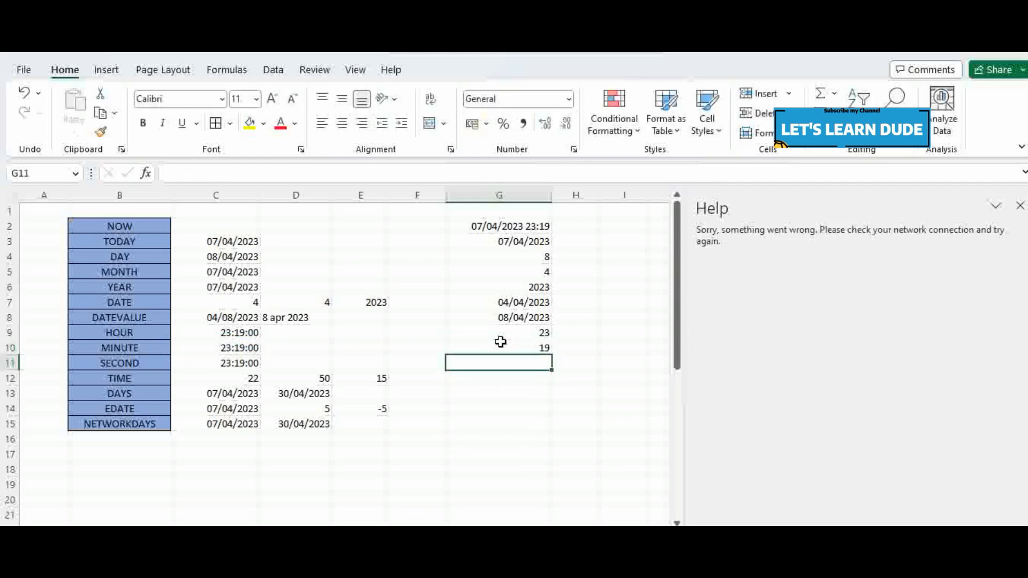
# - Enter a SECOND formula in G11 that extracts the seconds from the time in C11, and check the formula
pyautogui.write('=s')
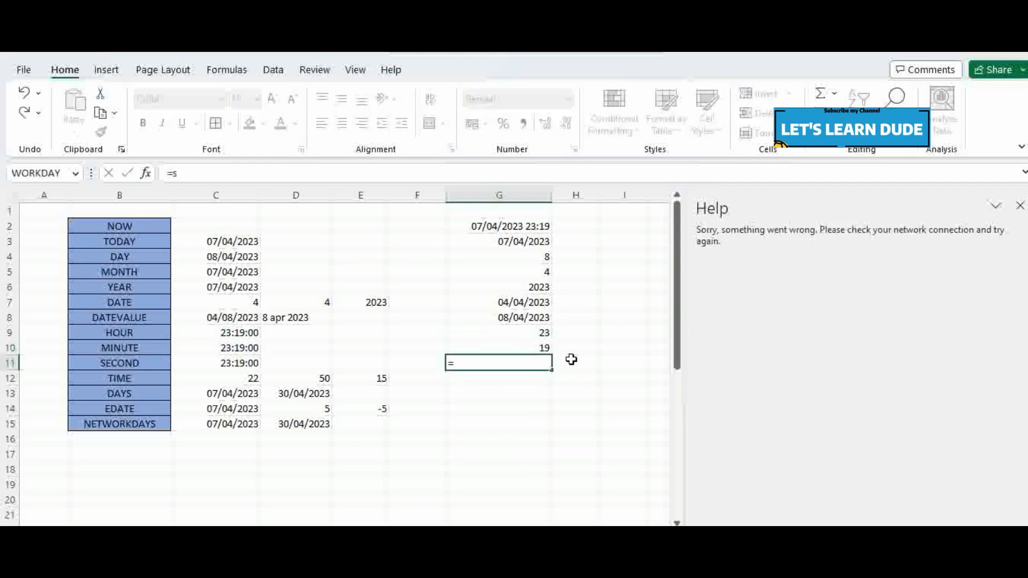
pyautogui.write('eco')
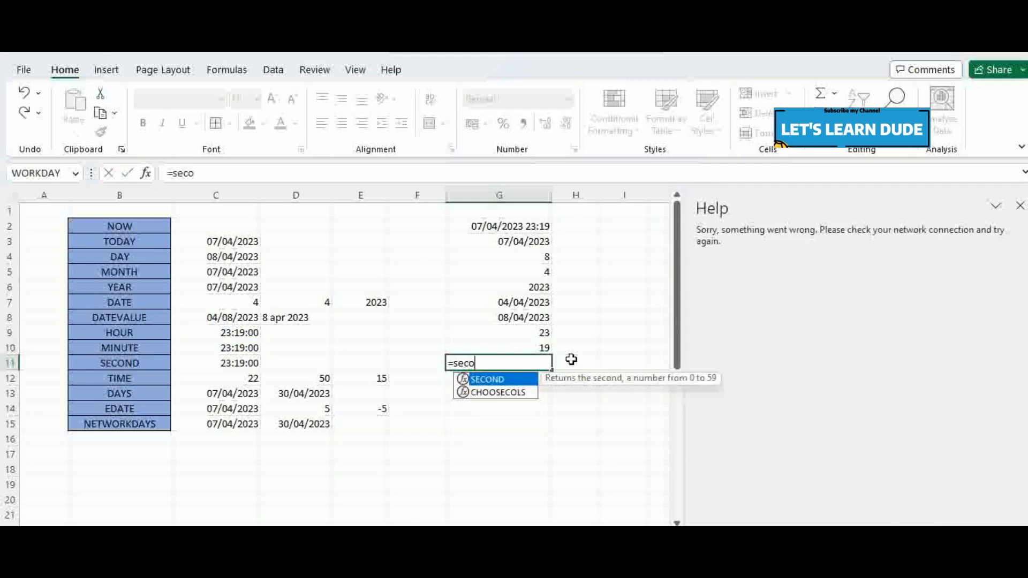
pyautogui.press('Tab')
pyautogui.press('Left')
pyautogui.press('Left')
pyautogui.press('Left')
pyautogui.press('Left')
pyautogui.press('Left')
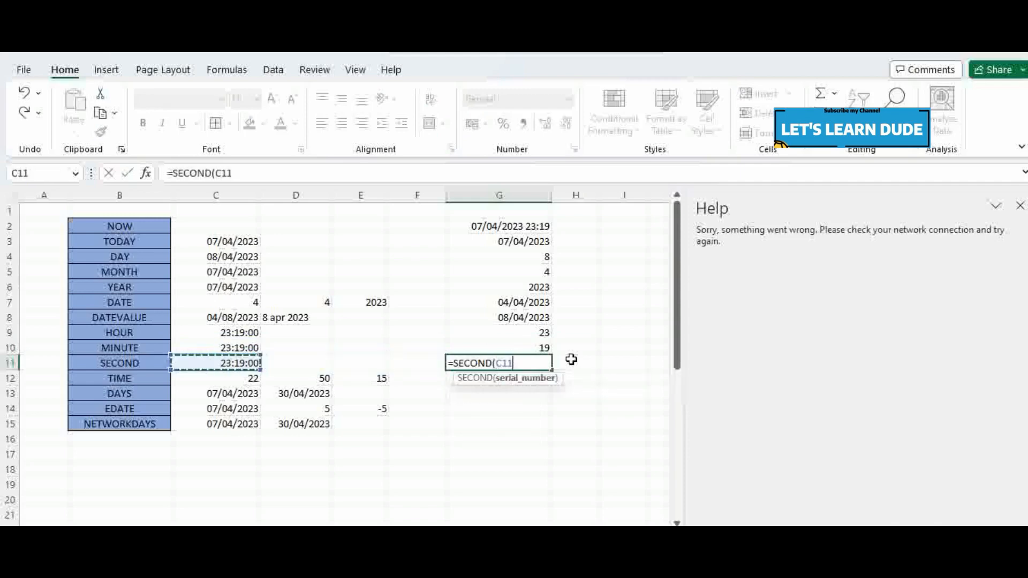
pyautogui.press('Right')
pyautogui.press('Return')
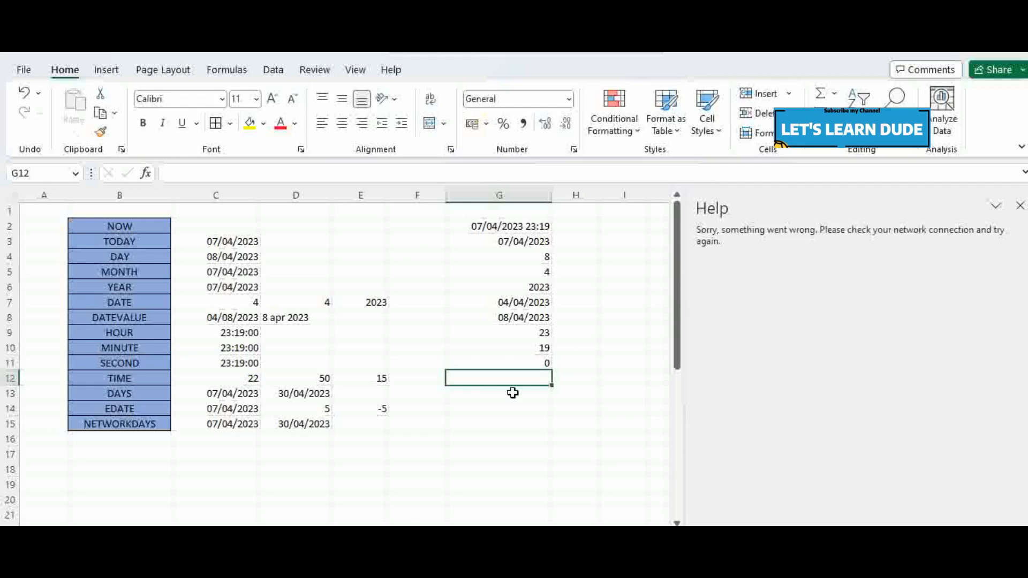
pyautogui.moveTo(526, 334); pyautogui.dragTo(523, 358)
pyautogui.click(523, 359)
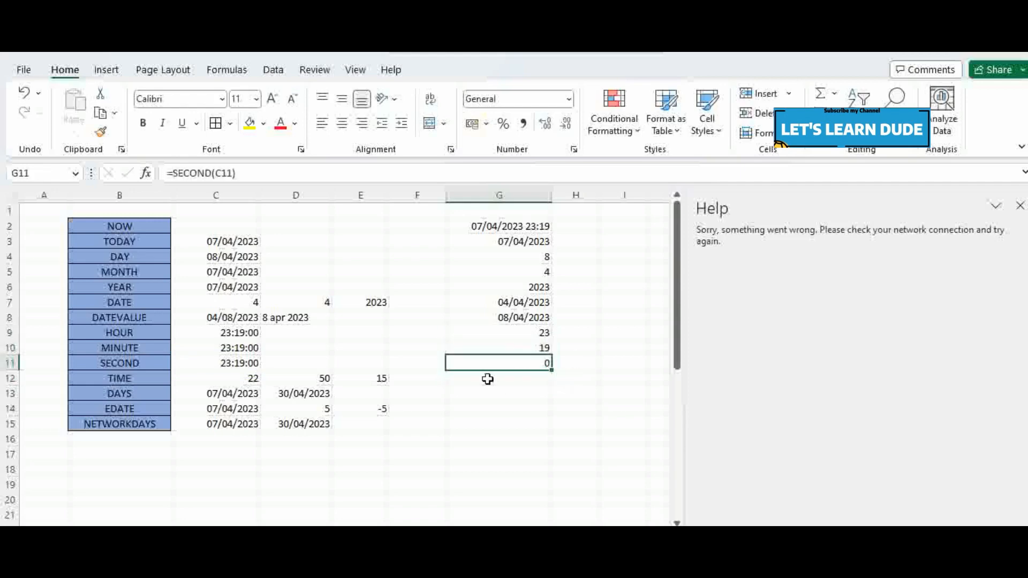
# - Set the hour value in C12 of the TIME row to 23
pyautogui.click(486, 377)
pyautogui.click(256, 381)
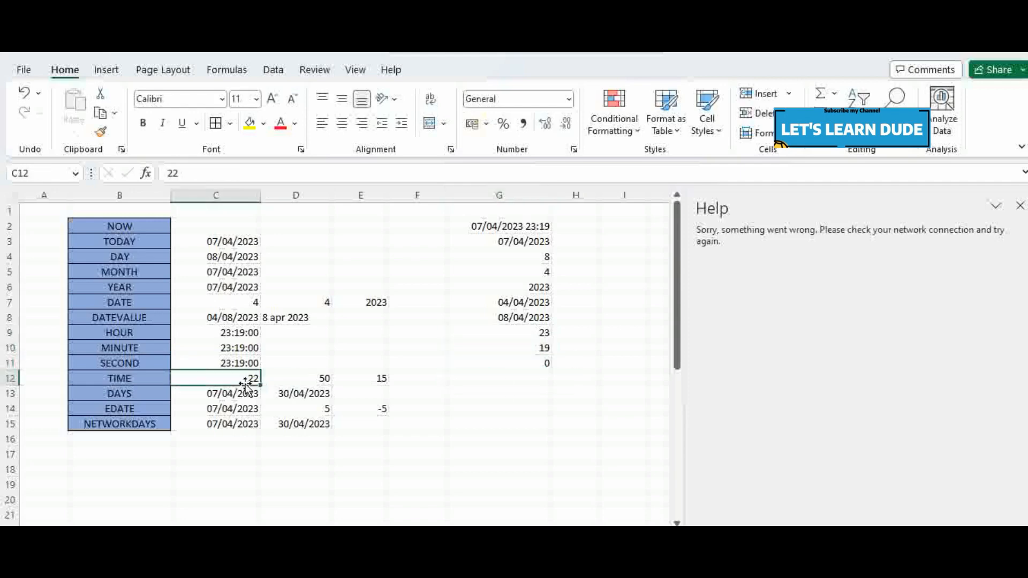
pyautogui.write('23')
pyautogui.click(266, 381)
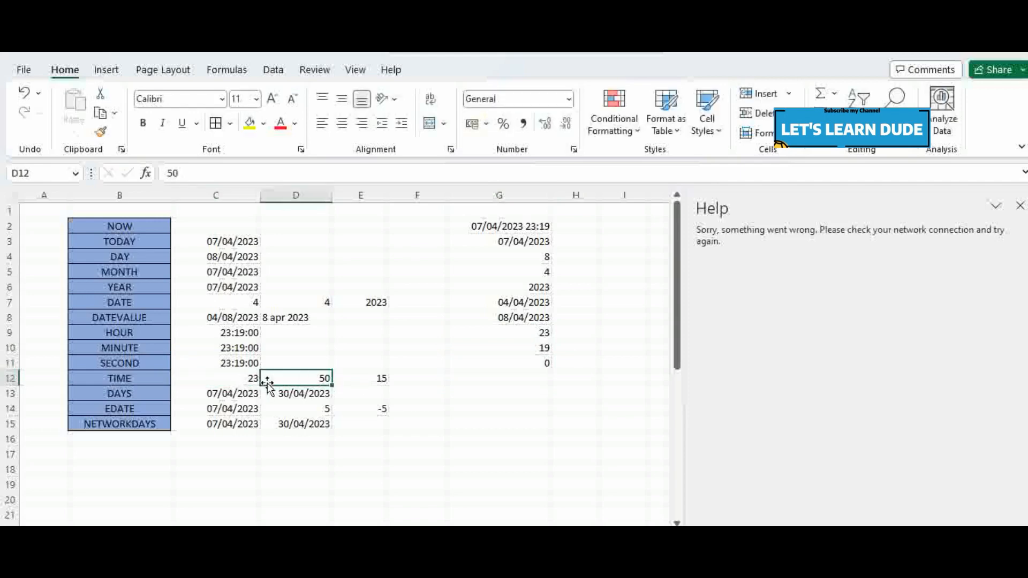
pyautogui.press('Left')
pyautogui.press('Right')
pyautogui.moveTo(338, 384); pyautogui.dragTo(383, 381)
# - Enter a TIME formula in G12 using C12 as the hour, D12 as the minute and E12 as the second, and check it
pyautogui.click(470, 381)
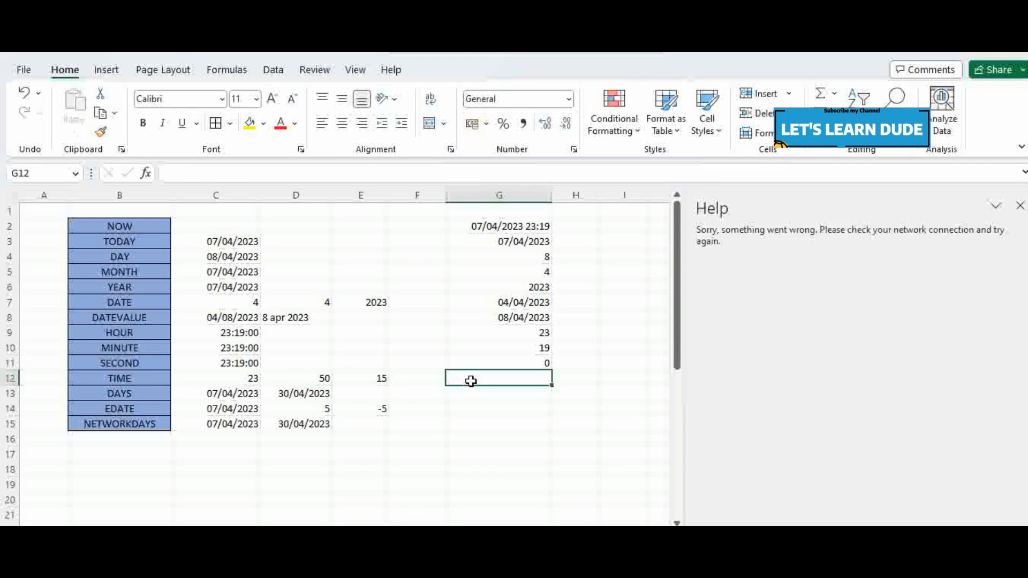
pyautogui.write('=time')
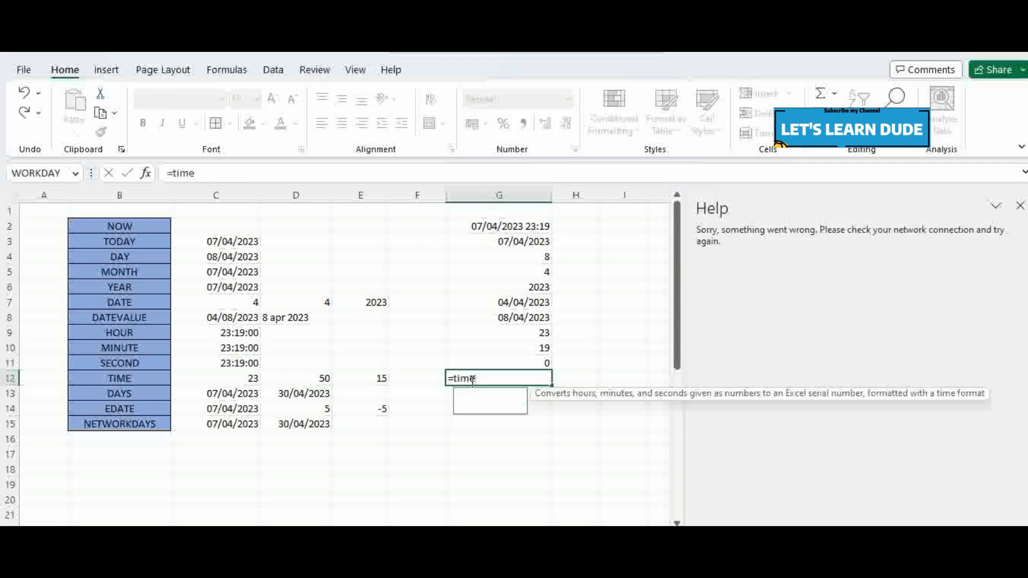
pyautogui.press('Tab')
pyautogui.press('Left')
pyautogui.press('Left')
pyautogui.press('Left')
pyautogui.press('Left')
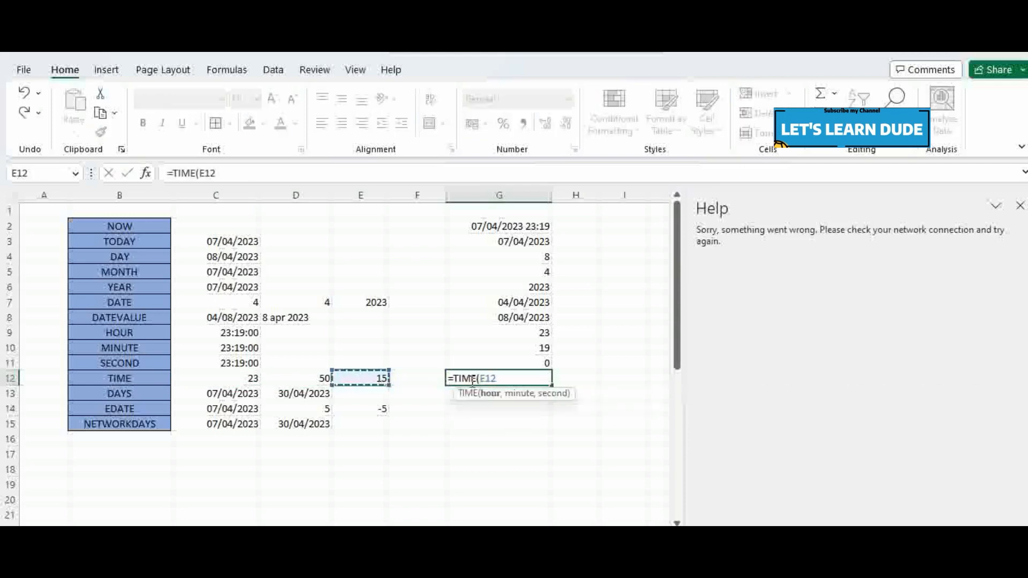
pyautogui.write(',')
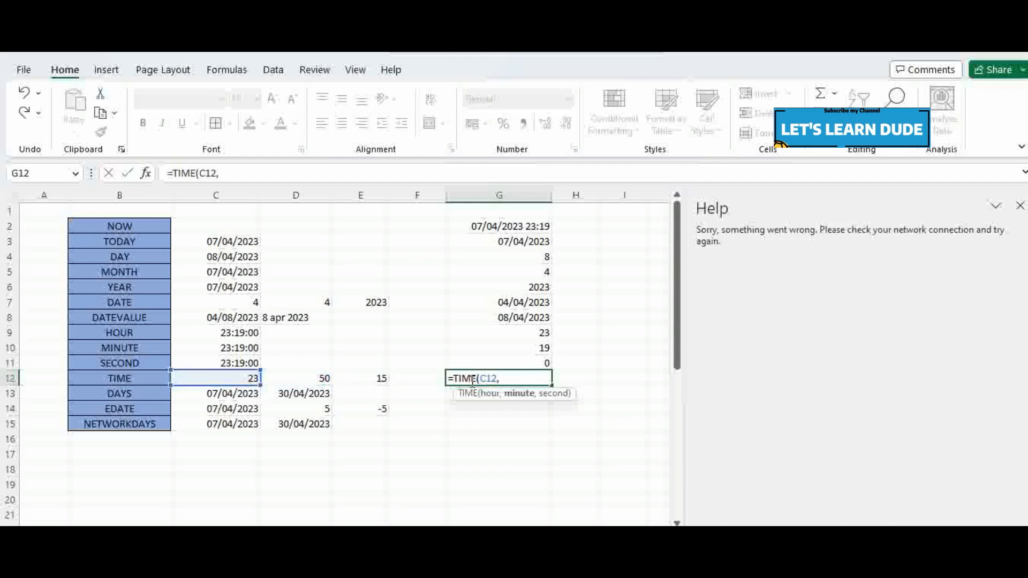
pyautogui.press('Left')
pyautogui.press('Left')
pyautogui.press('Left')
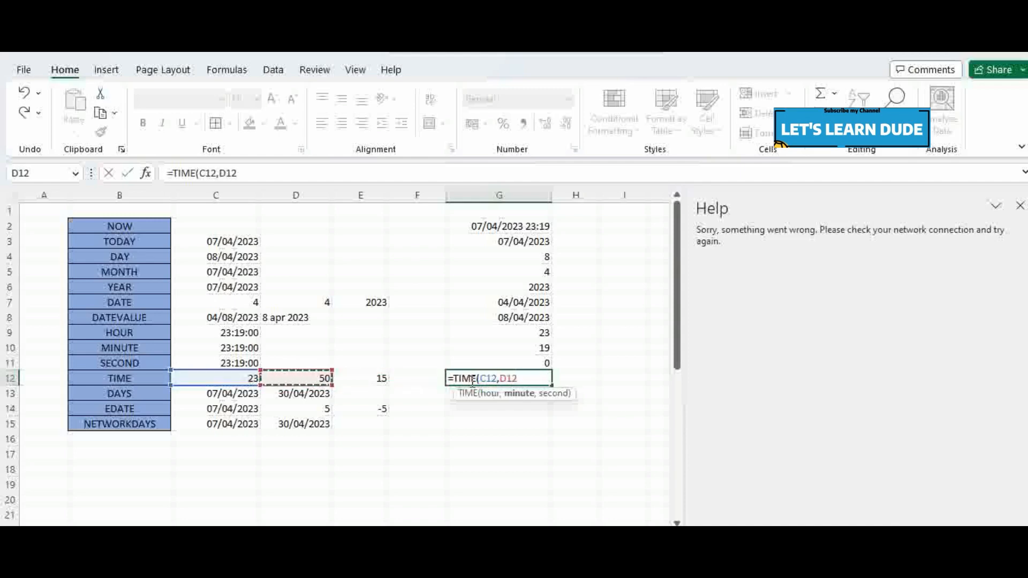
pyautogui.write(',')
pyautogui.press('Left')
pyautogui.press('Return')
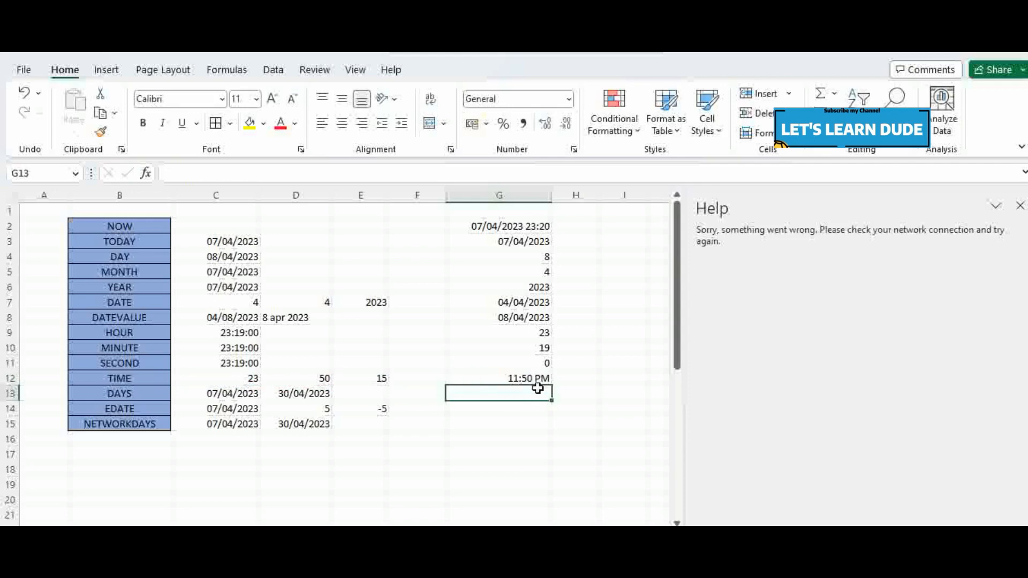
pyautogui.click(496, 378)
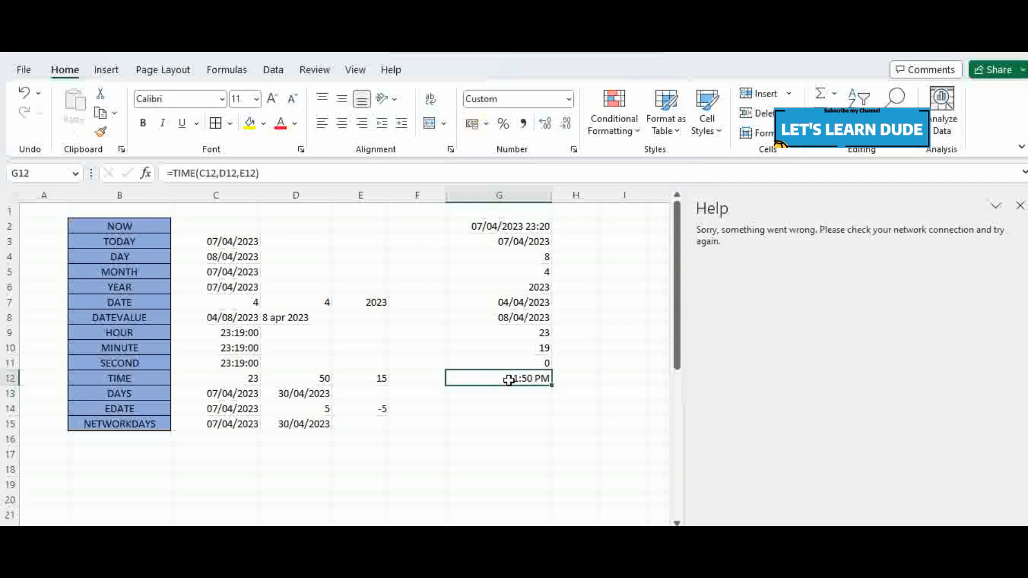
# - Enter a DAYS formula in G13 with D13 as the end date and C13 as the start date, and check the formula
pyautogui.click(483, 394)
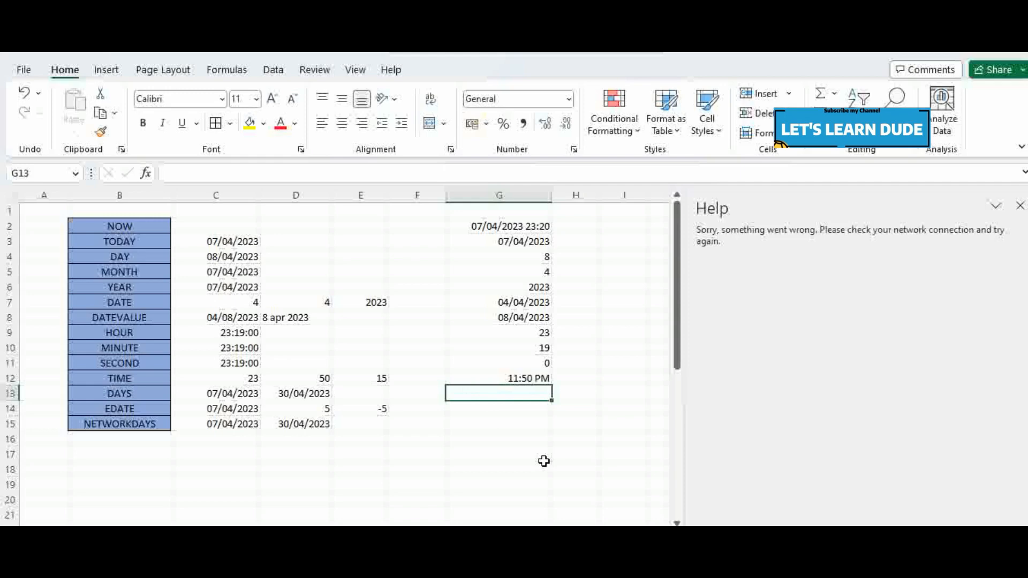
pyautogui.write('=d')
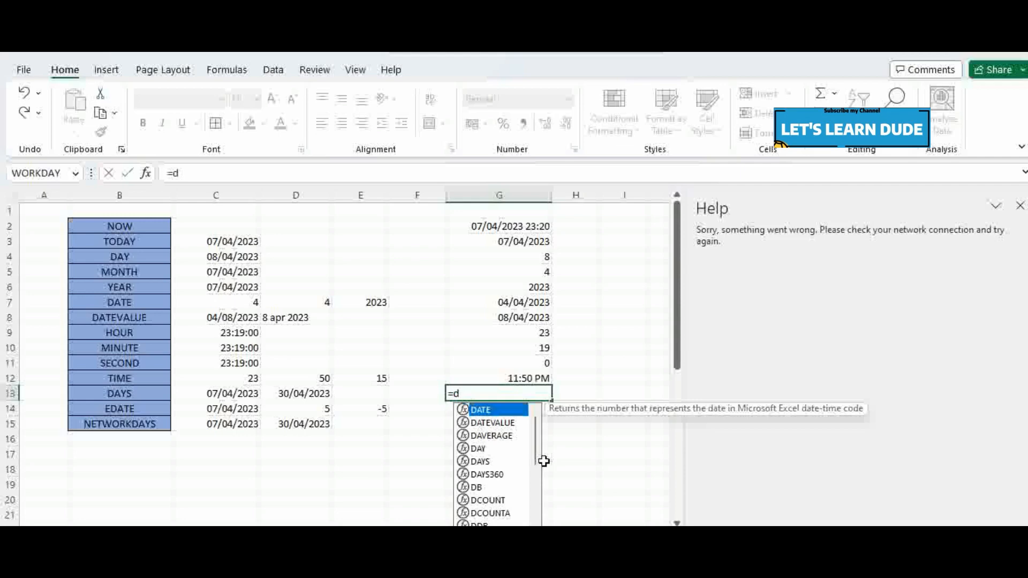
pyautogui.write('ays')
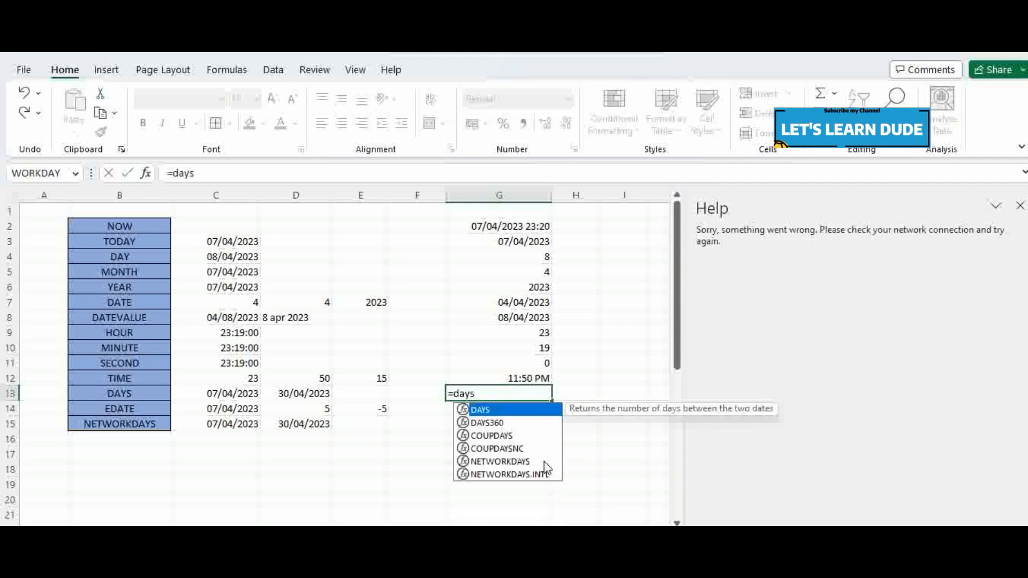
pyautogui.press('Tab')
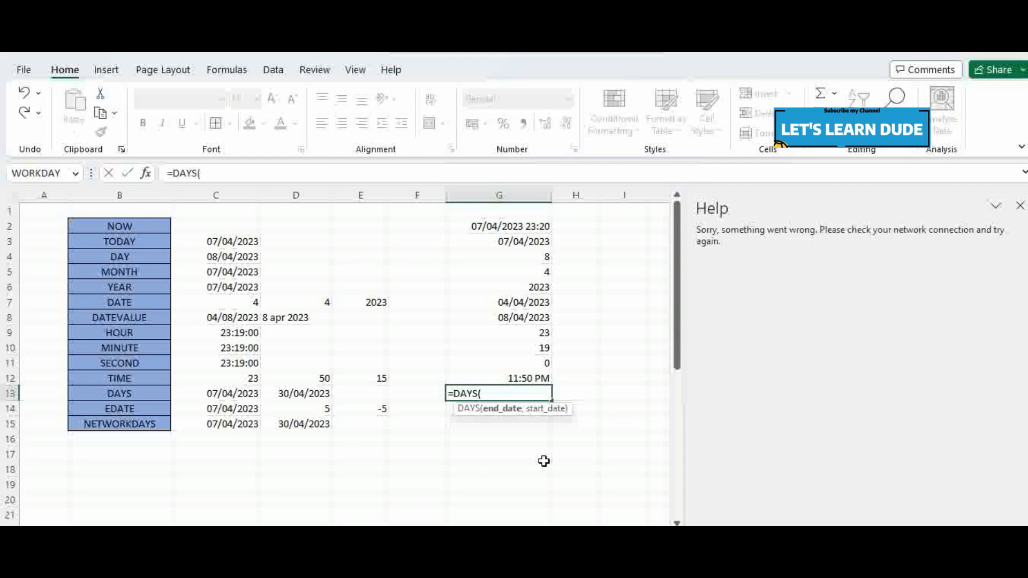
pyautogui.press('Left')
pyautogui.press('Left')
pyautogui.press('Left')
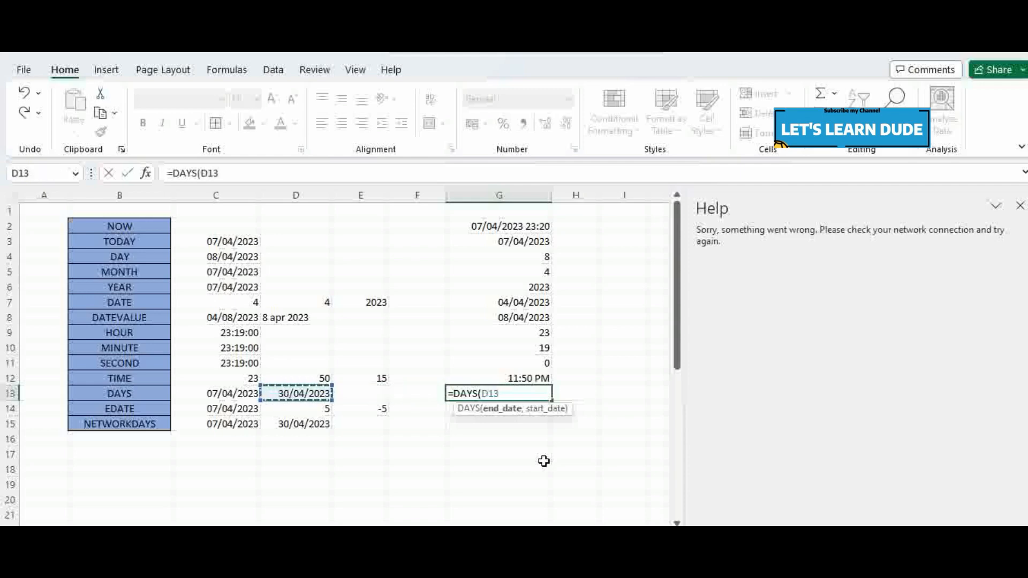
pyautogui.write(',')
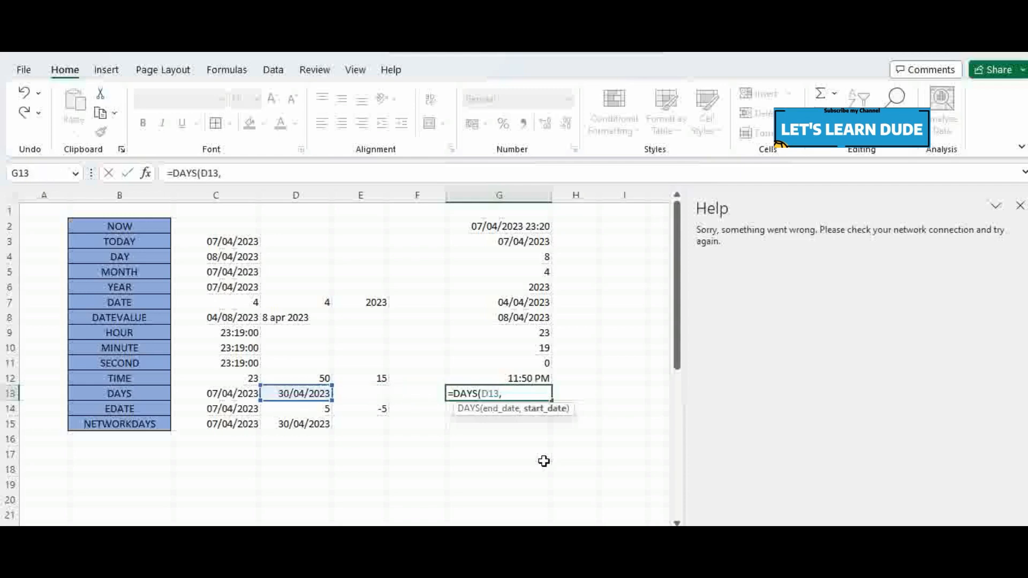
pyautogui.press('Left')
pyautogui.press('Left')
pyautogui.press('Left')
pyautogui.press('Left')
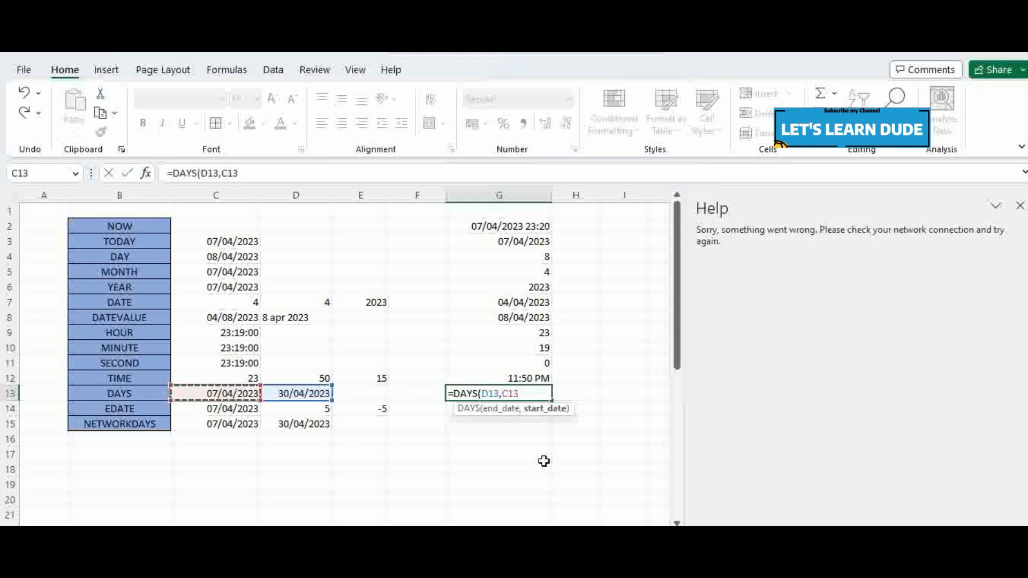
pyautogui.write(')')
pyautogui.press('Return')
pyautogui.press('Up')
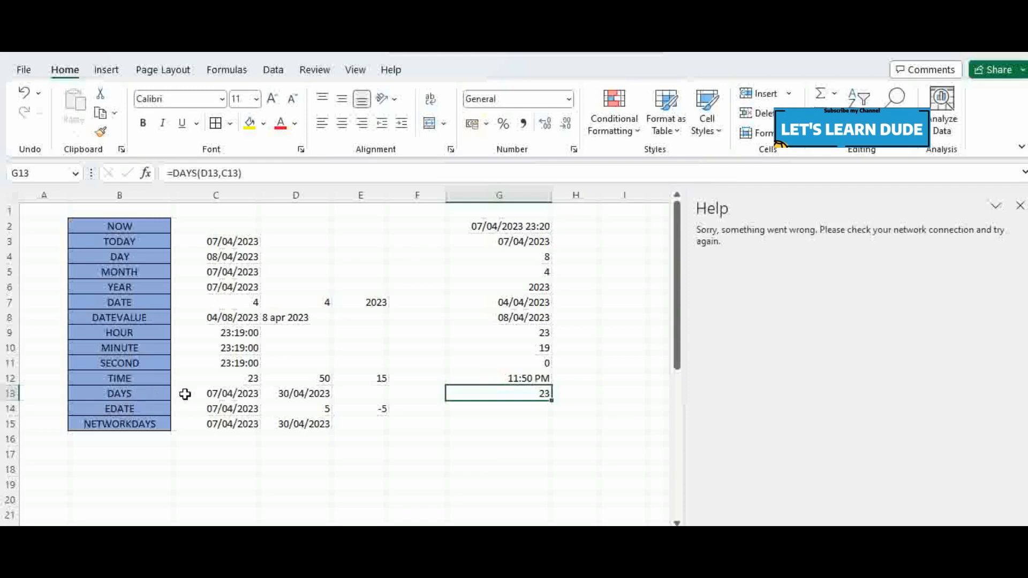
# - Enter a NETWORKDAYS formula in G15 with C15 as the start date and D15 as the end date, and check the formula
pyautogui.click(377, 423)
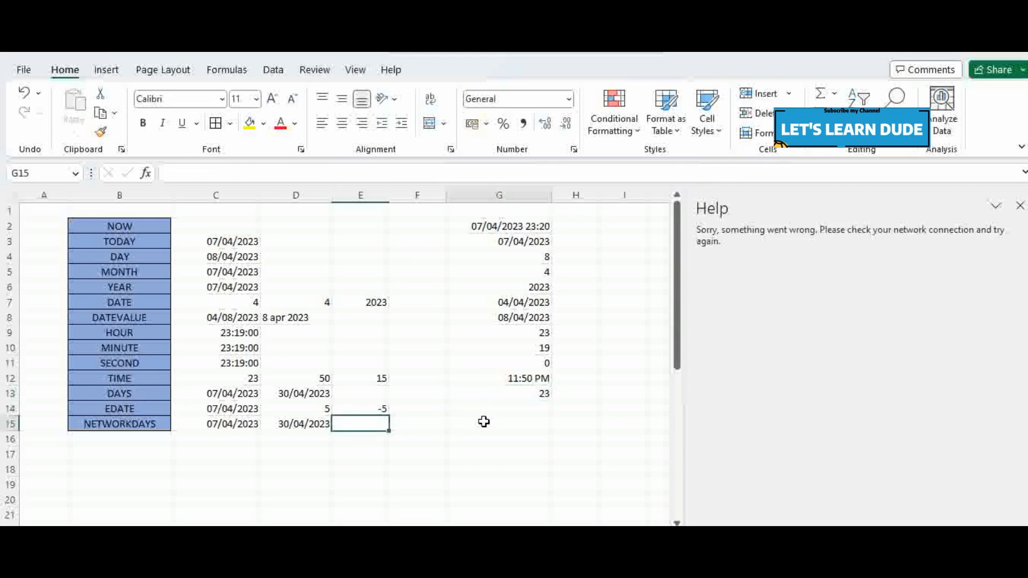
pyautogui.click(503, 424)
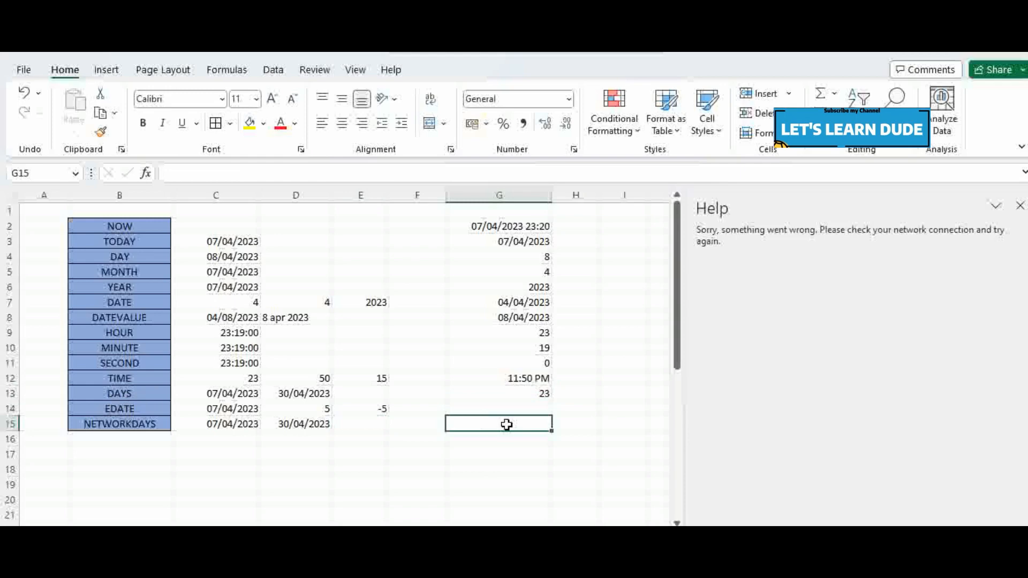
pyautogui.write('=')
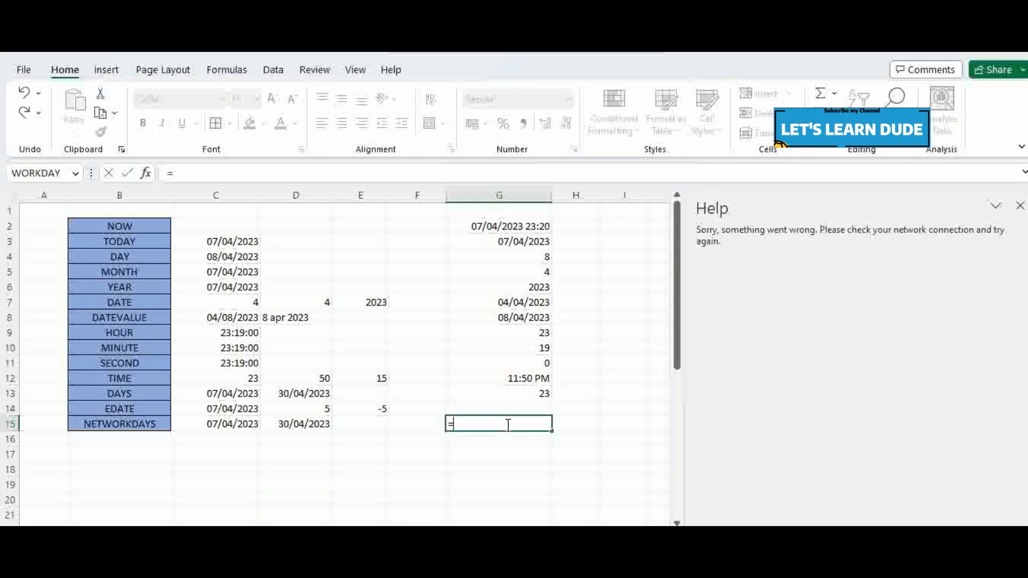
pyautogui.write('netwo')
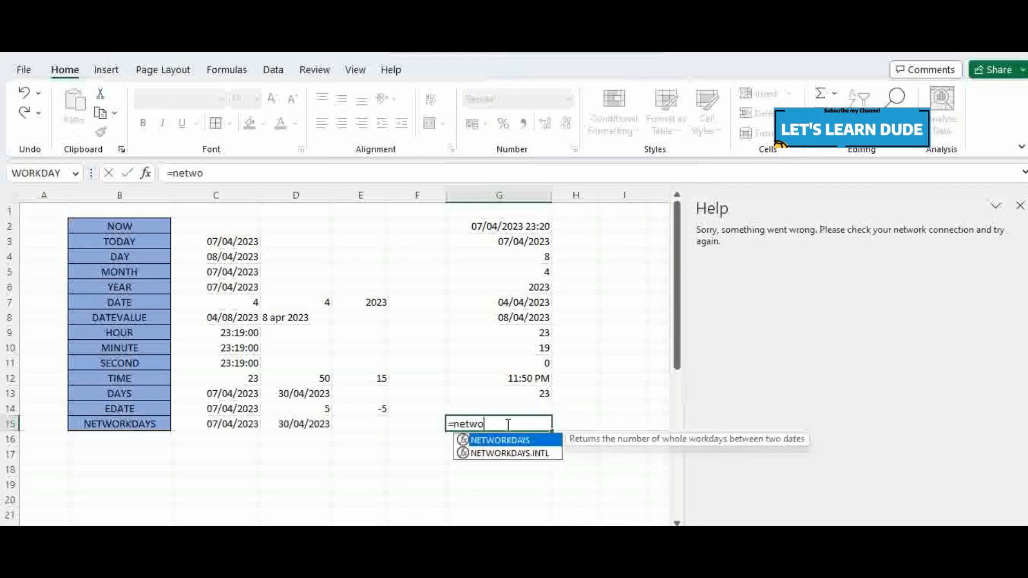
pyautogui.press('Tab')
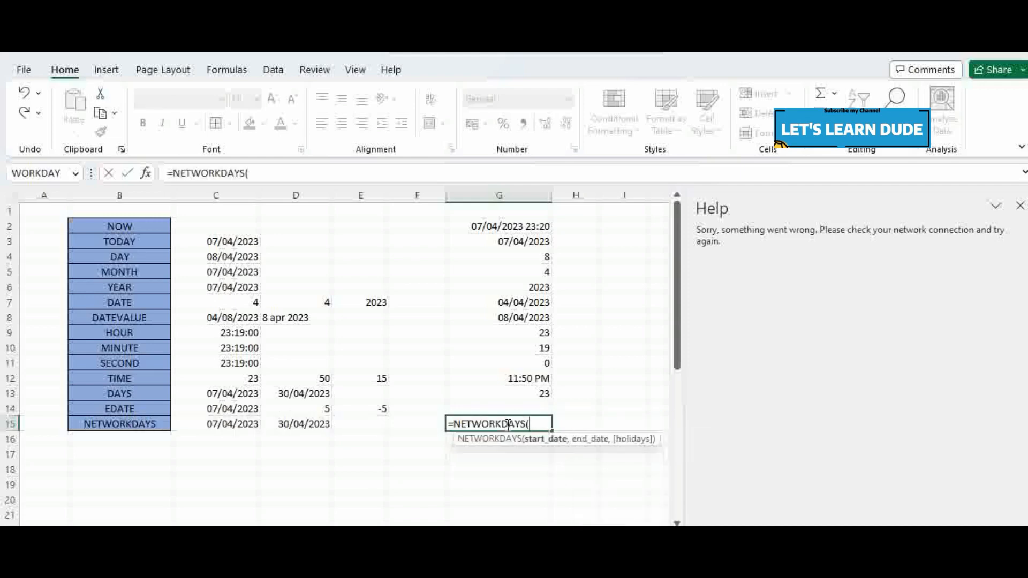
pyautogui.press('Left')
pyautogui.press('Left')
pyautogui.press('Left')
pyautogui.press('Left')
pyautogui.press('Left')
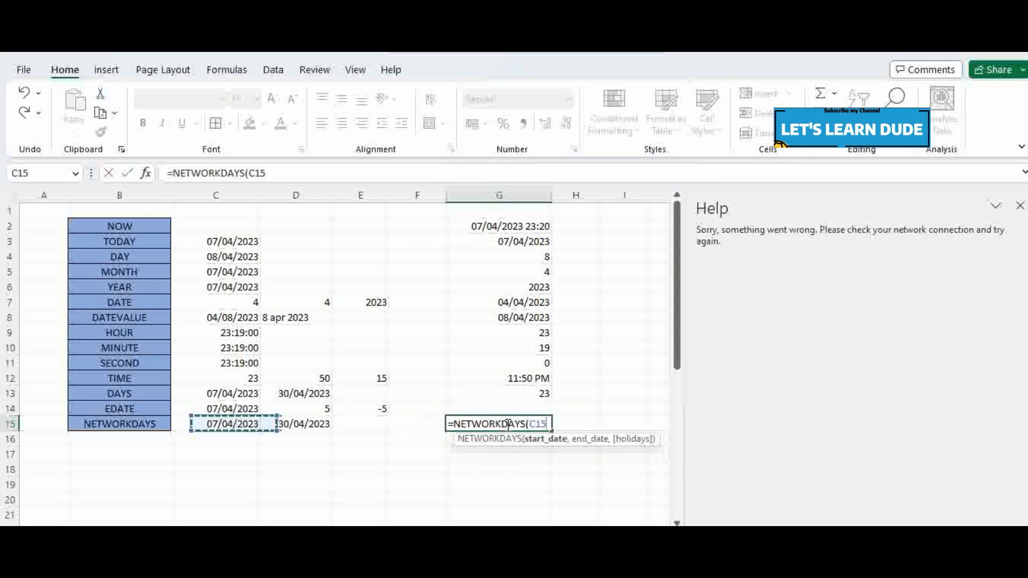
pyautogui.press('Right')
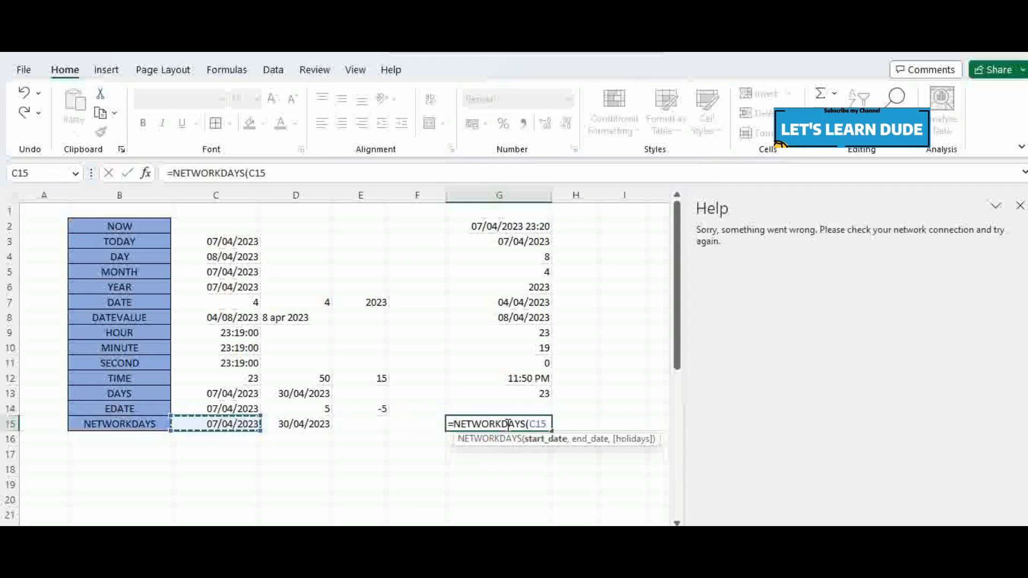
pyautogui.write(',')
pyautogui.press('Left')
pyautogui.press('Left')
pyautogui.press('Left')
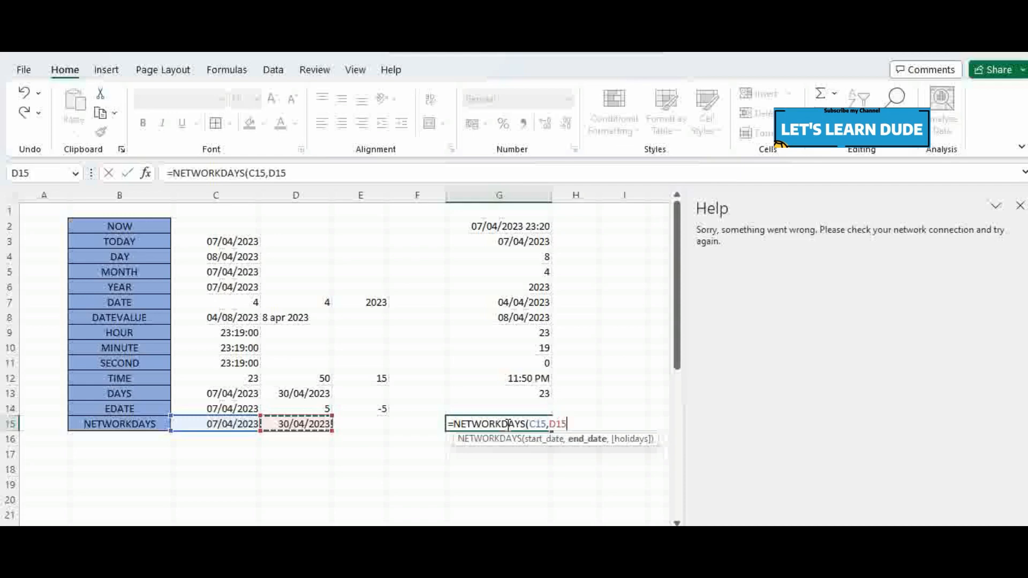
pyautogui.write(')')
pyautogui.press('Return')
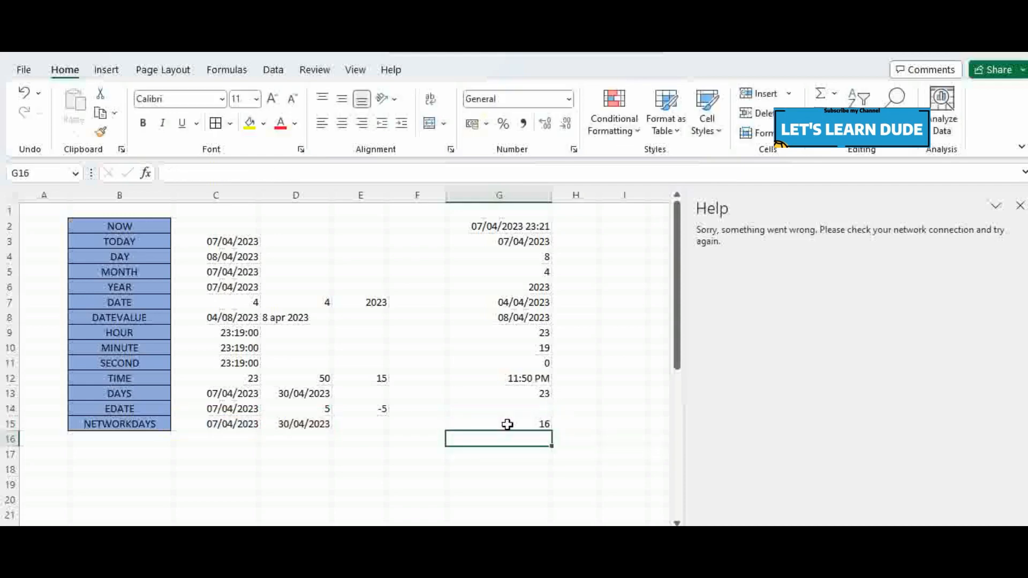
pyautogui.click(507, 424)
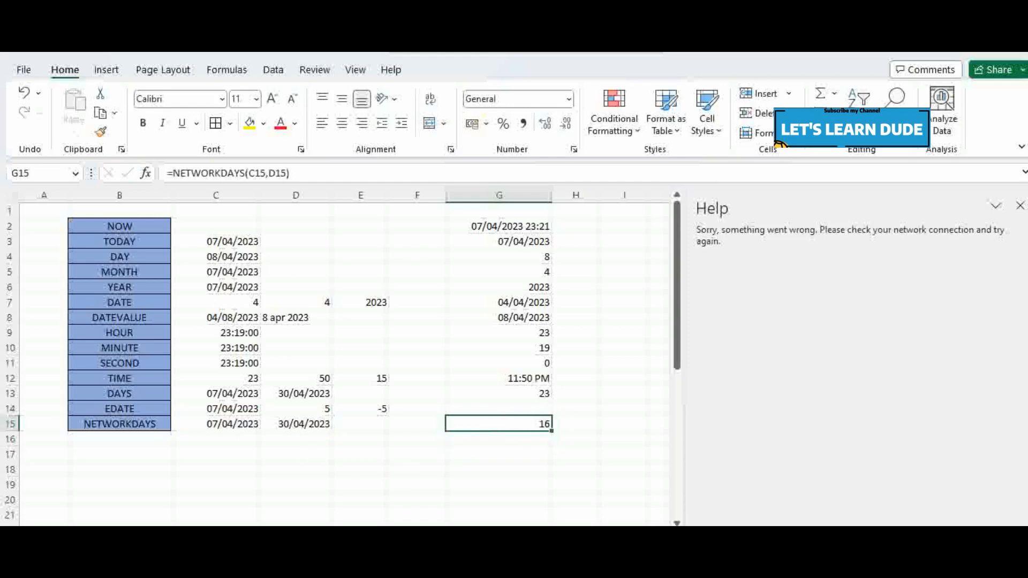
# - Check the NETWORKDAYS result against the April 2023 system calendar and compare it with the DAYS row
pyautogui.click(990, 562)
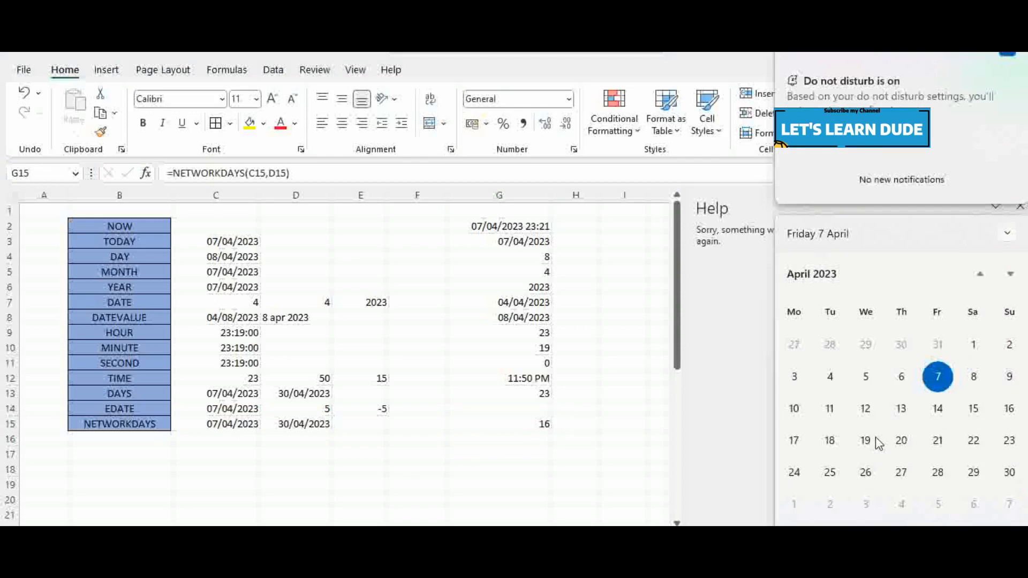
pyautogui.click(525, 424)
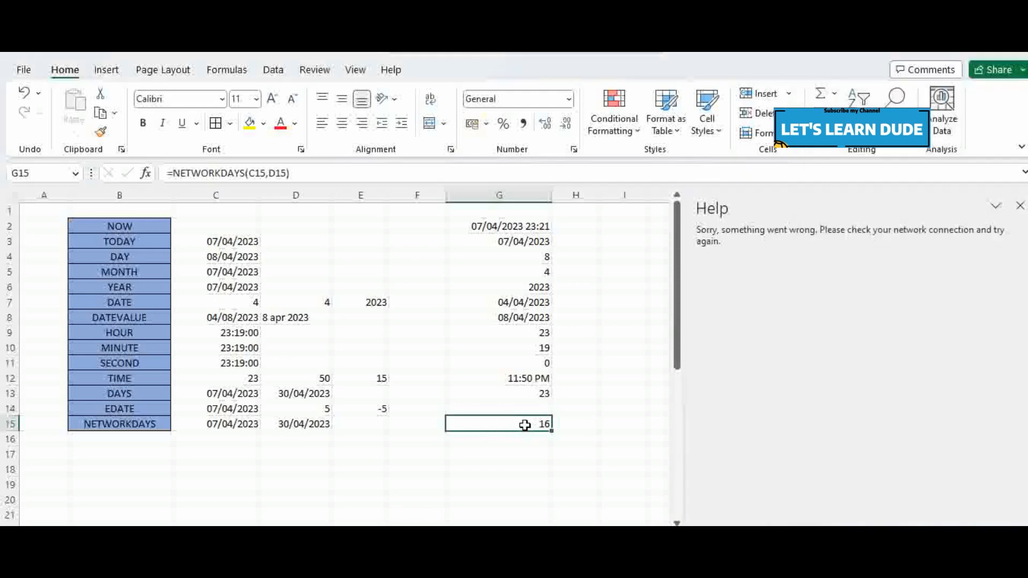
pyautogui.click(155, 393)
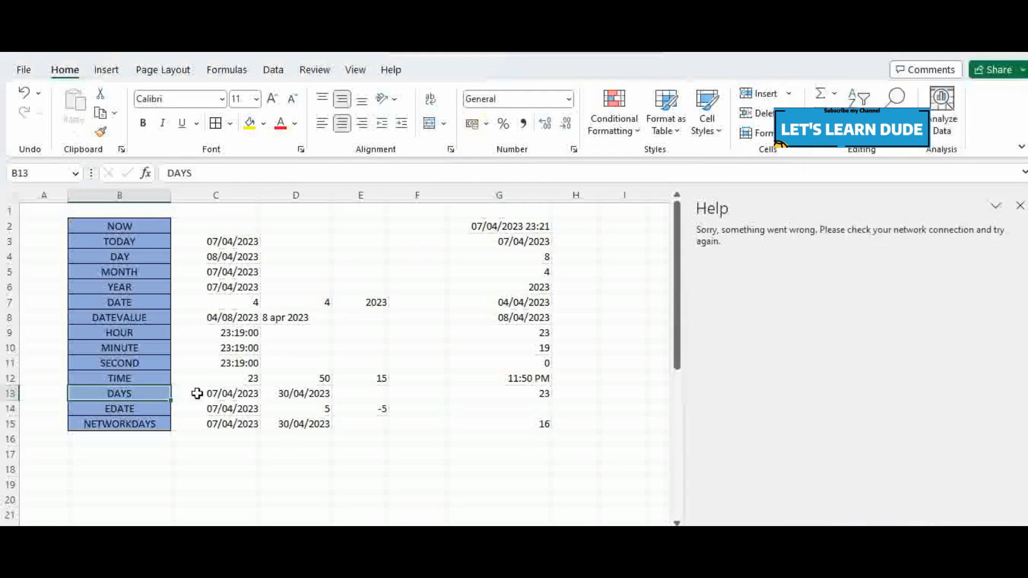
pyautogui.moveTo(200, 394); pyautogui.dragTo(316, 394)
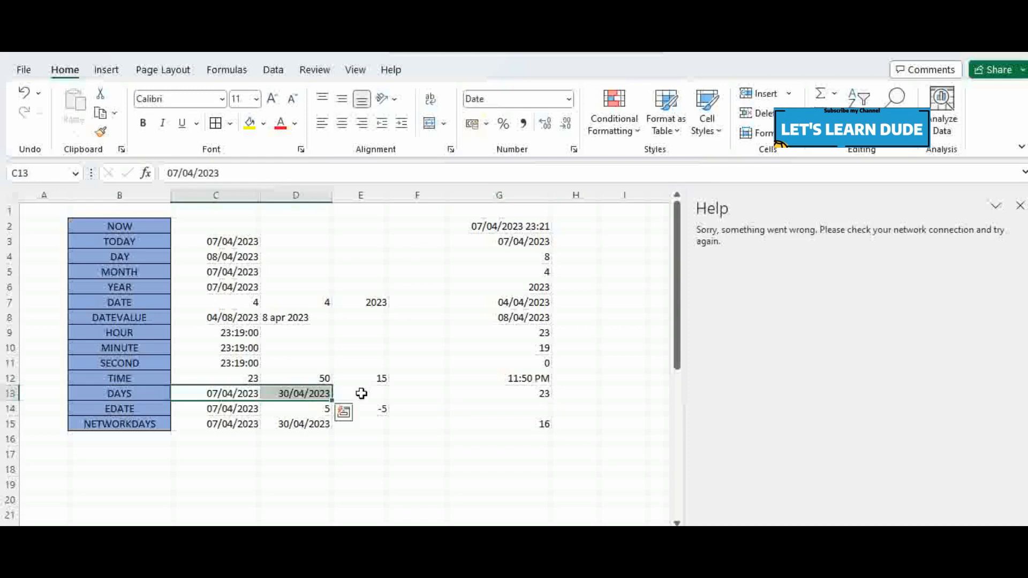
pyautogui.click(133, 428)
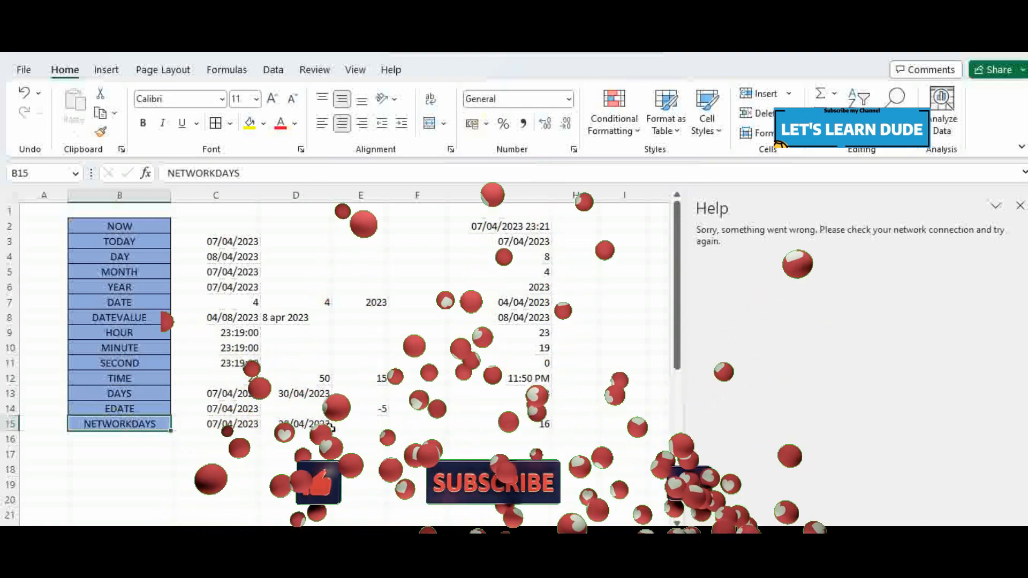
pyautogui.click(508, 425)
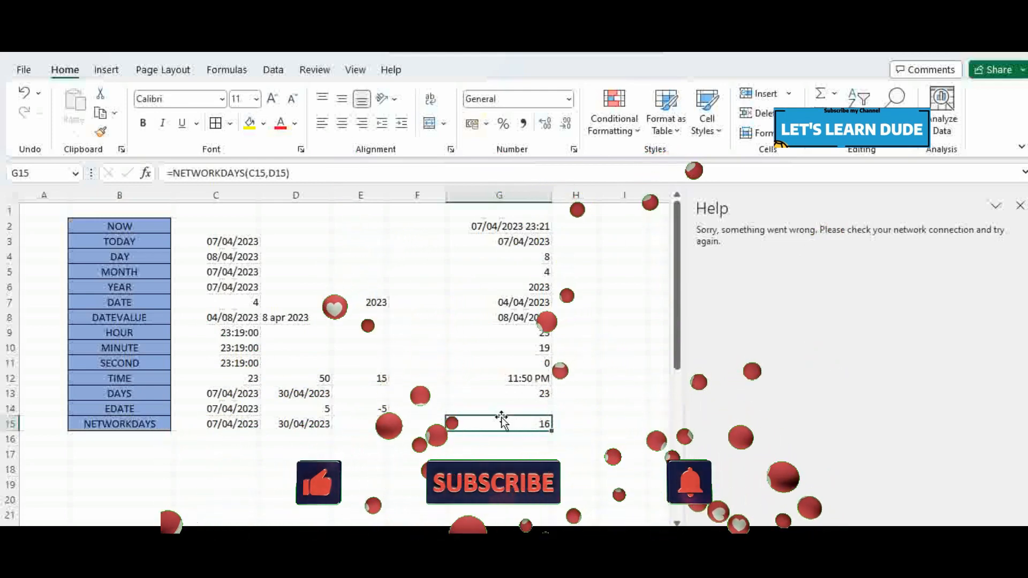
# - Enter an EDATE formula in G14 with C14 as the start date and D14 as the number of months, and check it
pyautogui.click(500, 406)
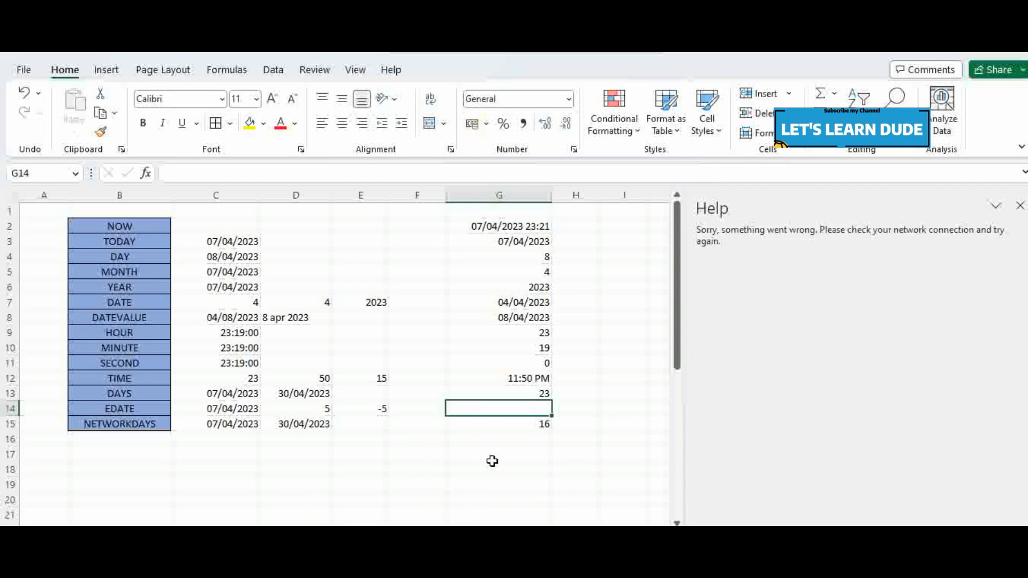
pyautogui.write('=eda')
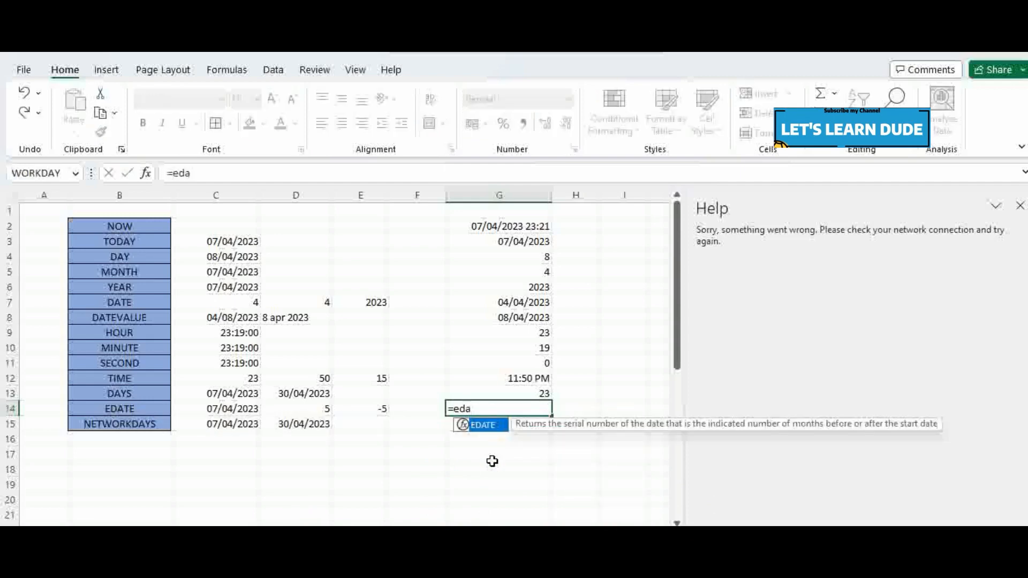
pyautogui.press('Tab')
pyautogui.press('Left')
pyautogui.press('Left')
pyautogui.press('Left')
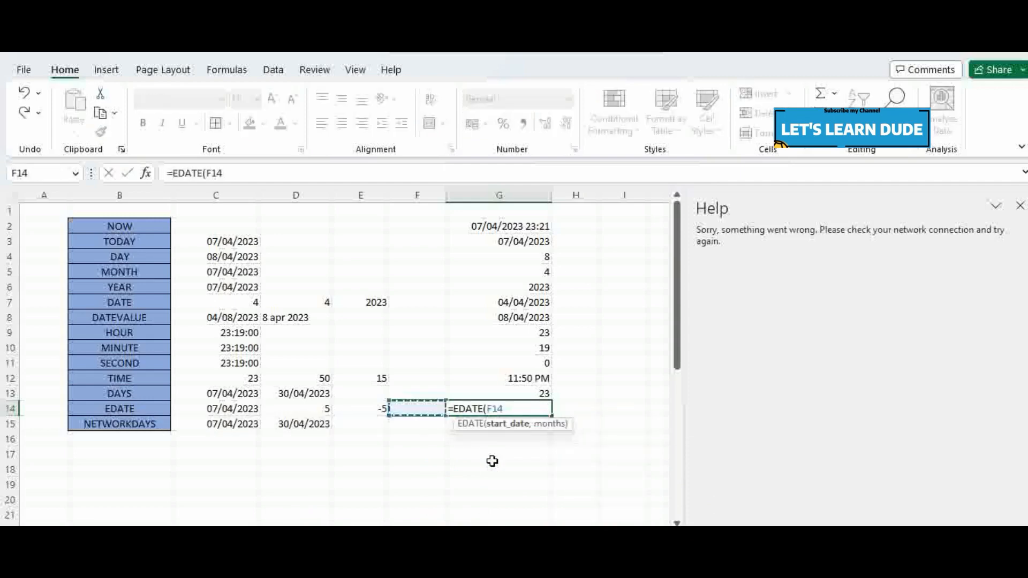
pyautogui.press('Left')
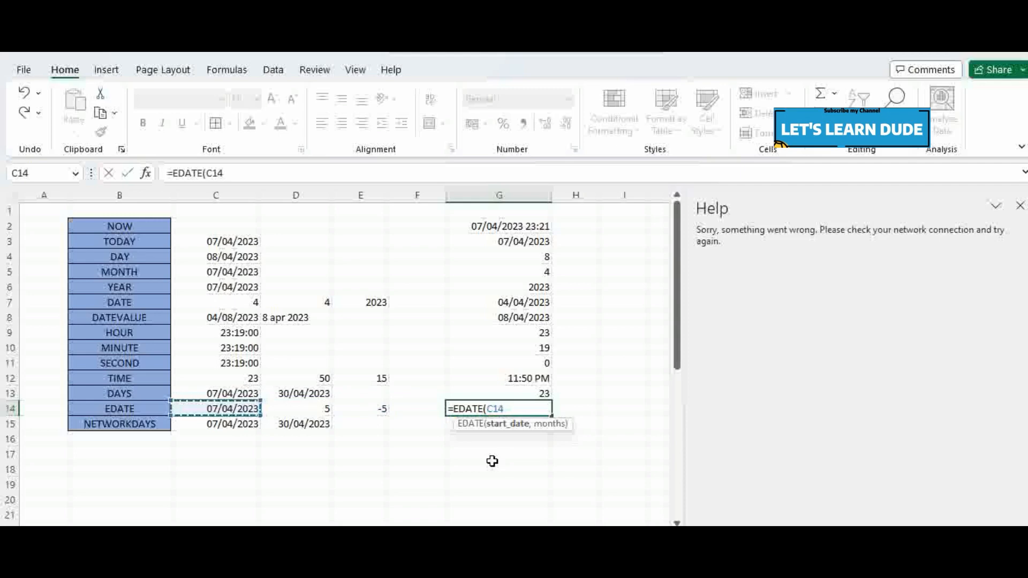
pyautogui.write(',')
pyautogui.press('Left')
pyautogui.press('Left')
pyautogui.press('Left')
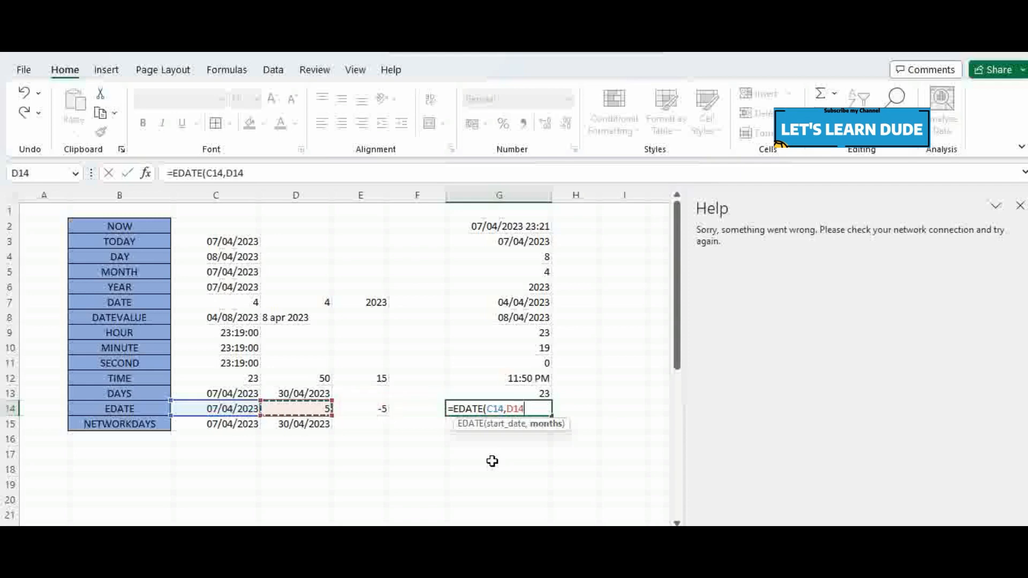
pyautogui.press('Return')
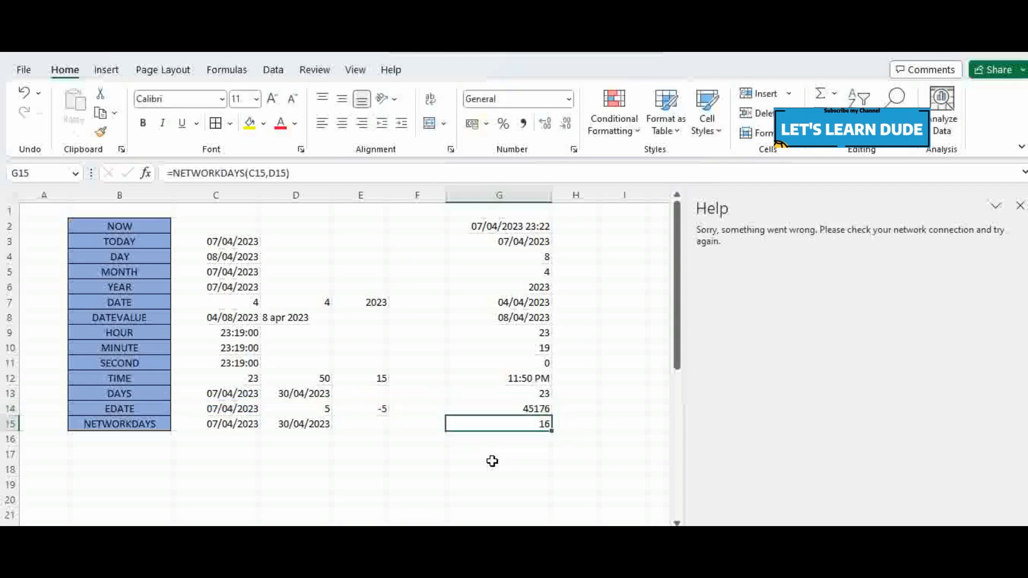
pyautogui.press('Up')
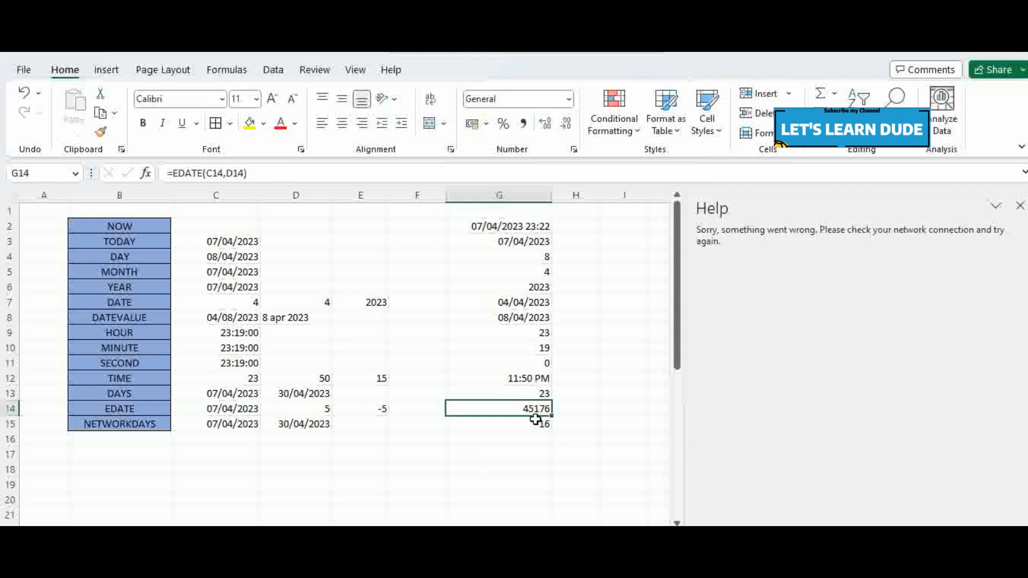
# - Apply a date number format to the EDATE result in G14 and close the Help pane
pyautogui.click(567, 99)
pyautogui.click(530, 316)
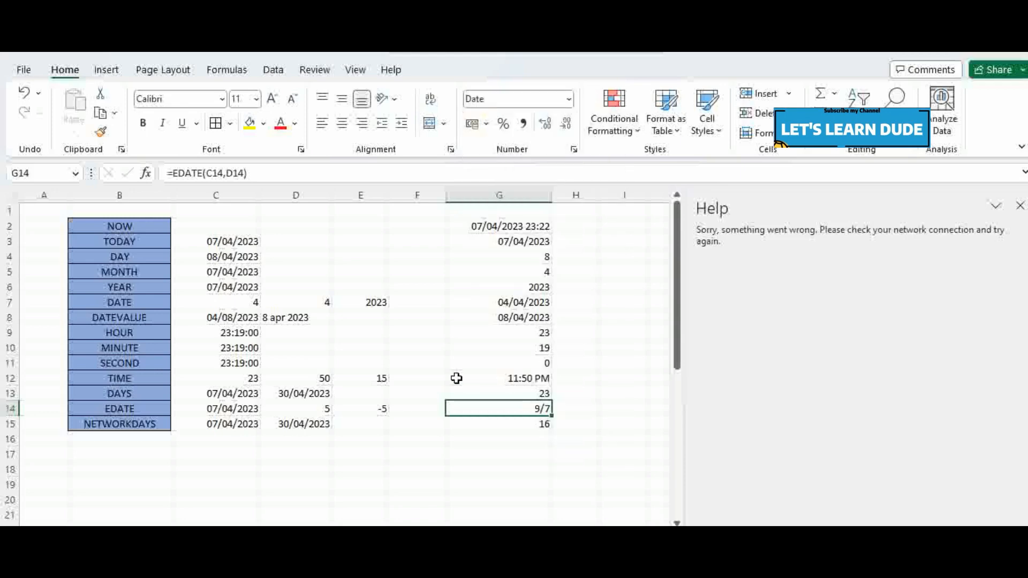
pyautogui.click(1019, 206)
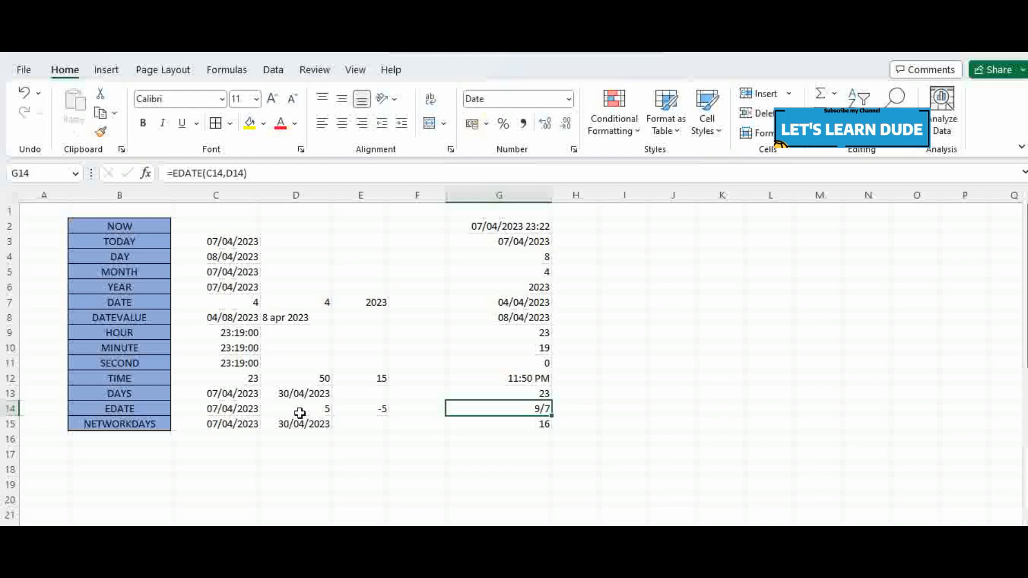
# - Change the date format of G14 to the English (United Kingdom) locale with the *14 March 2012 type
pyautogui.rightClick(518, 408)
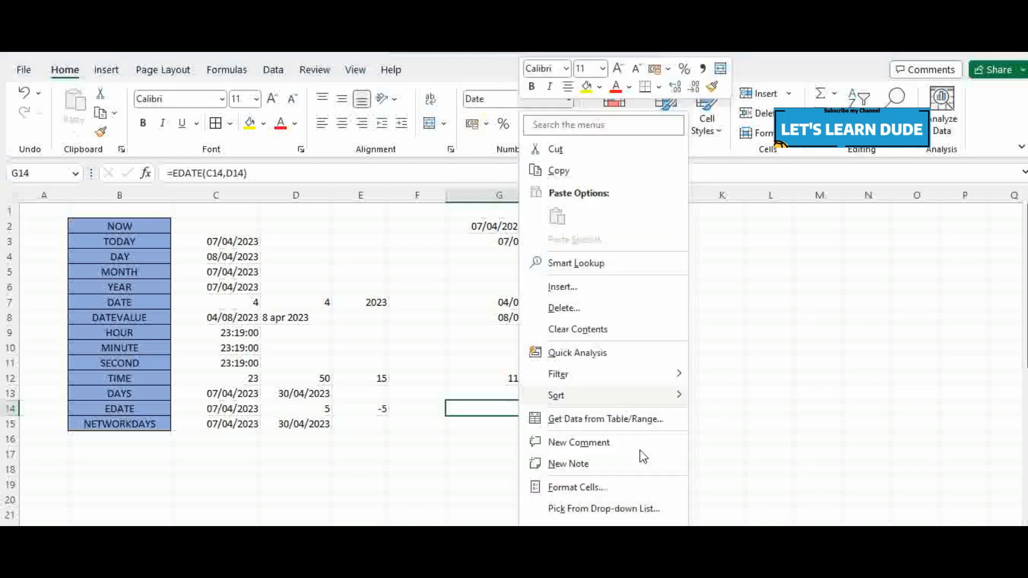
pyautogui.click(599, 489)
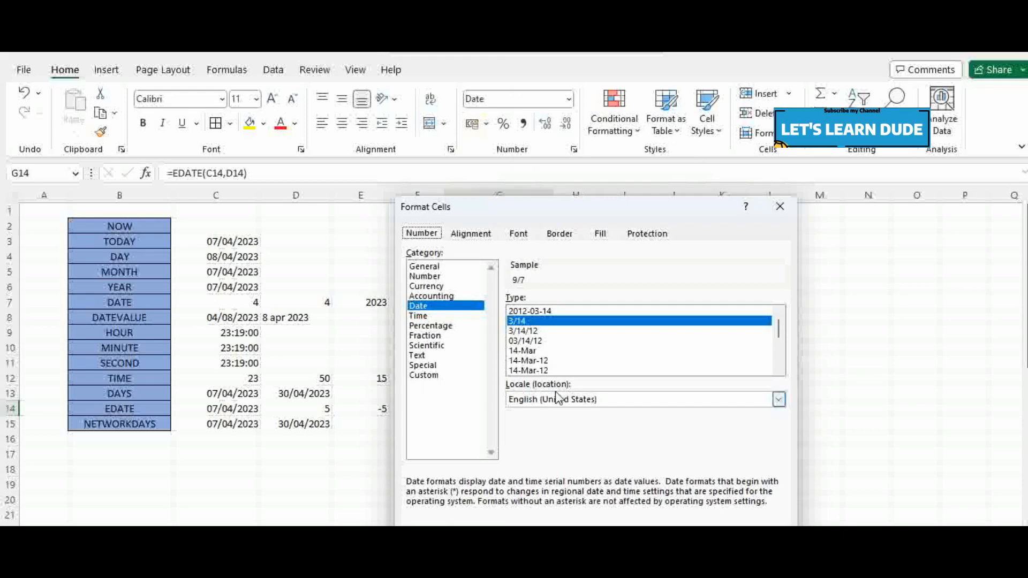
pyautogui.click(568, 408)
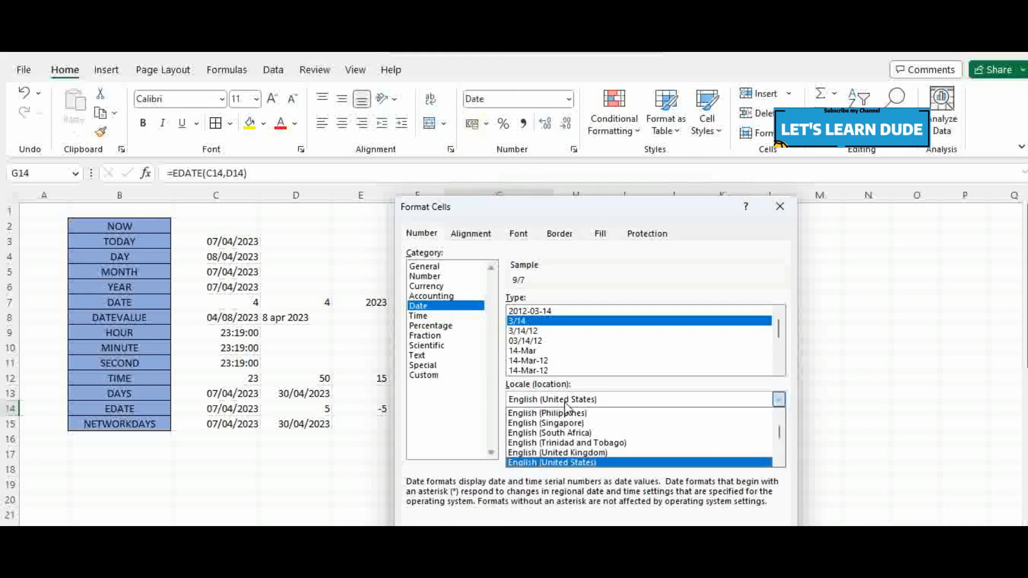
pyautogui.click(575, 456)
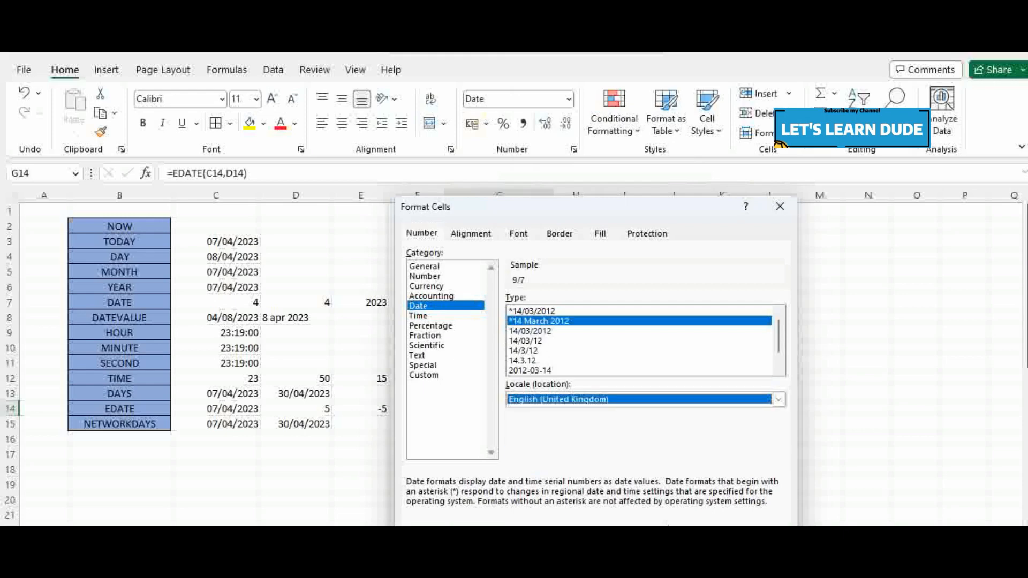
pyautogui.press('Return')
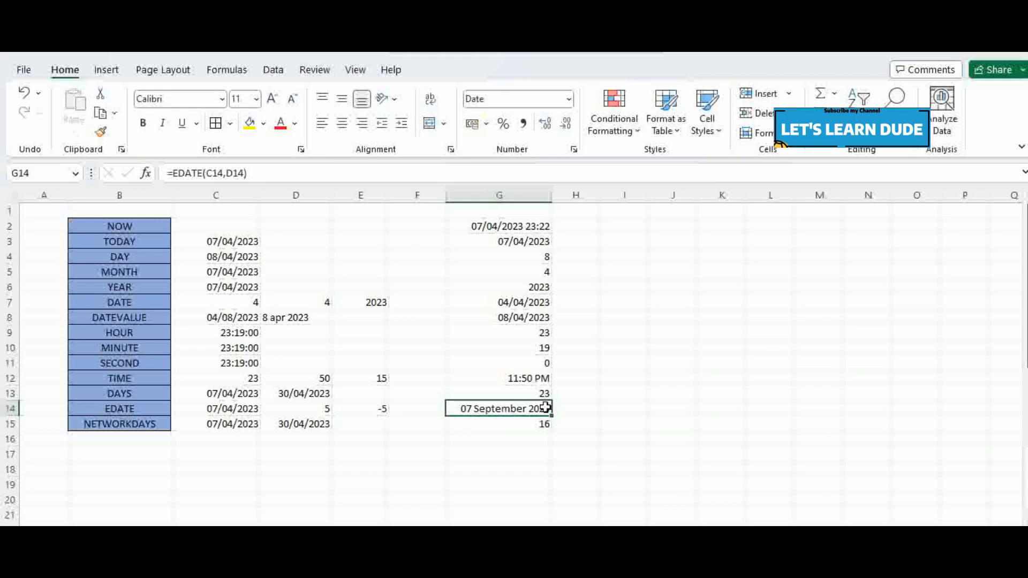
# - Enter a second EDATE formula in H14 with C14 as the start date and E14 as the number of months, and check it
pyautogui.click(569, 412)
pyautogui.write('=')
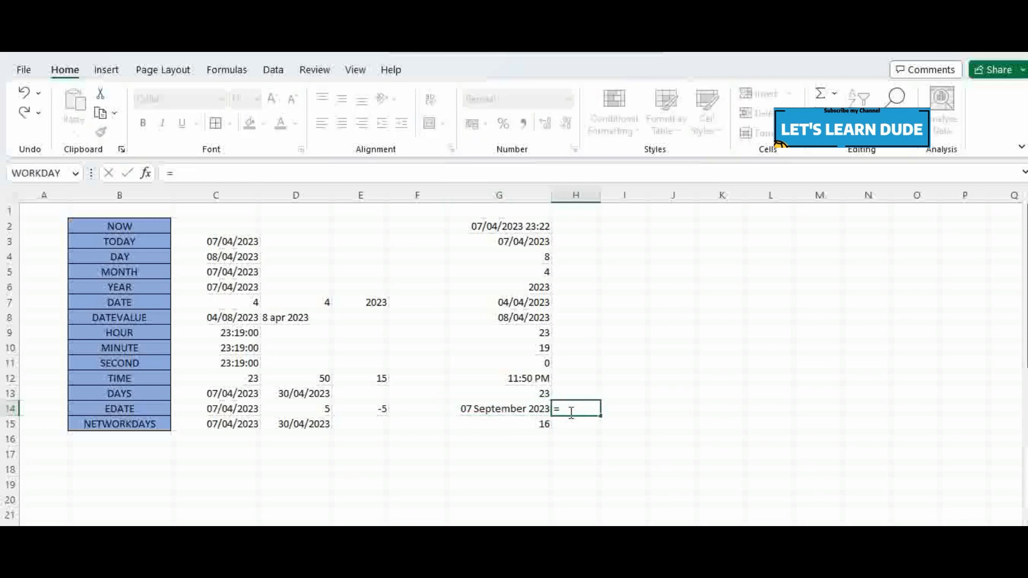
pyautogui.write('eda')
pyautogui.press('Tab')
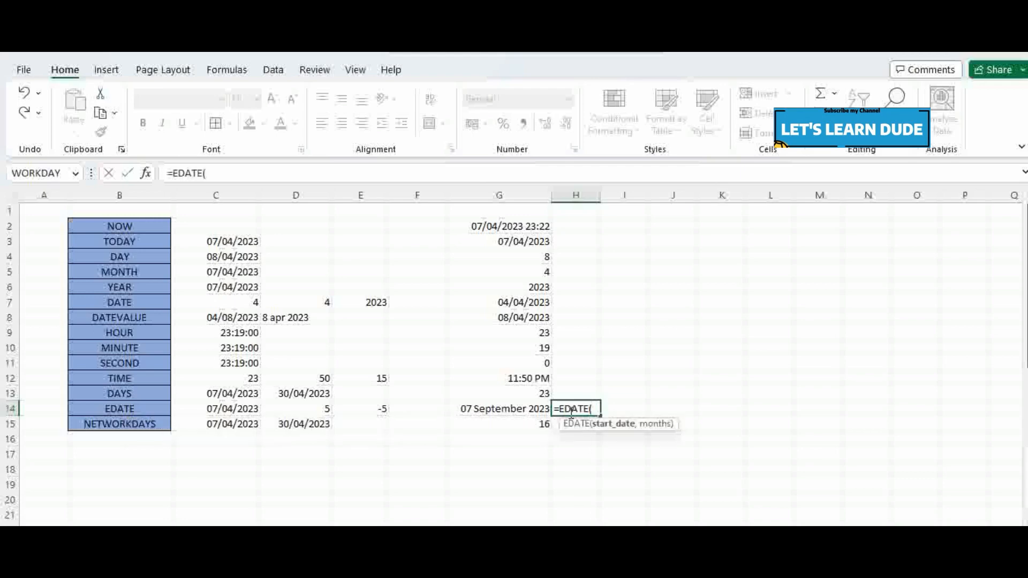
pyautogui.press('Left')
pyautogui.press('Left')
pyautogui.press('Left')
pyautogui.press('Left')
pyautogui.press('Left')
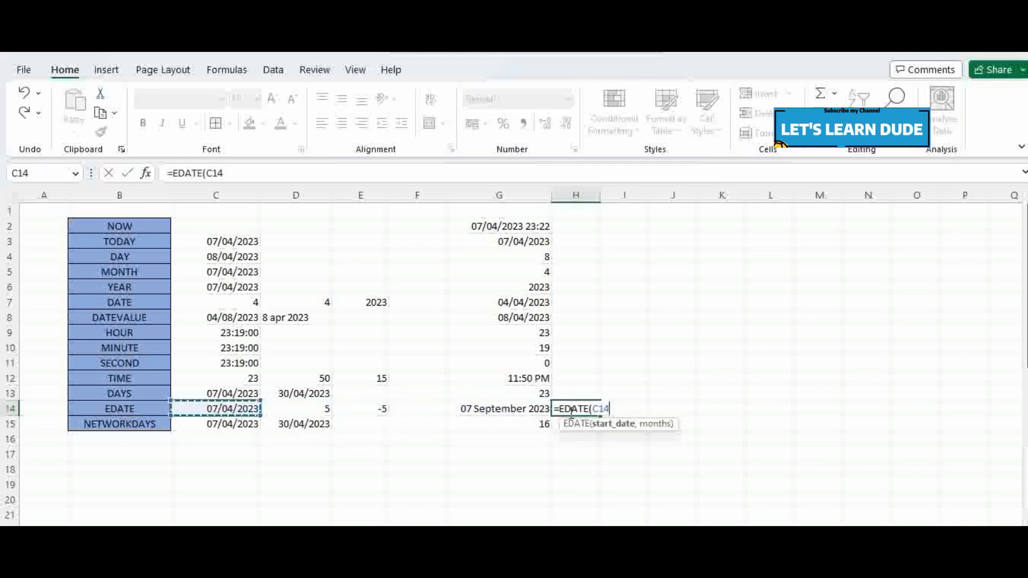
pyautogui.write(',')
pyautogui.press('Left')
pyautogui.press('Left')
pyautogui.press('Left')
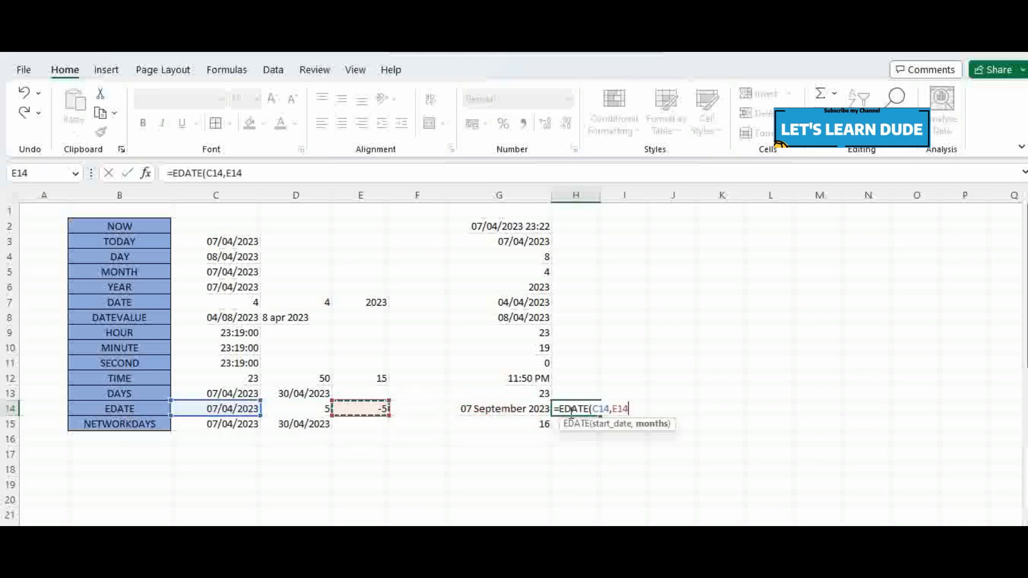
pyautogui.press('Return')
pyautogui.click(569, 411)
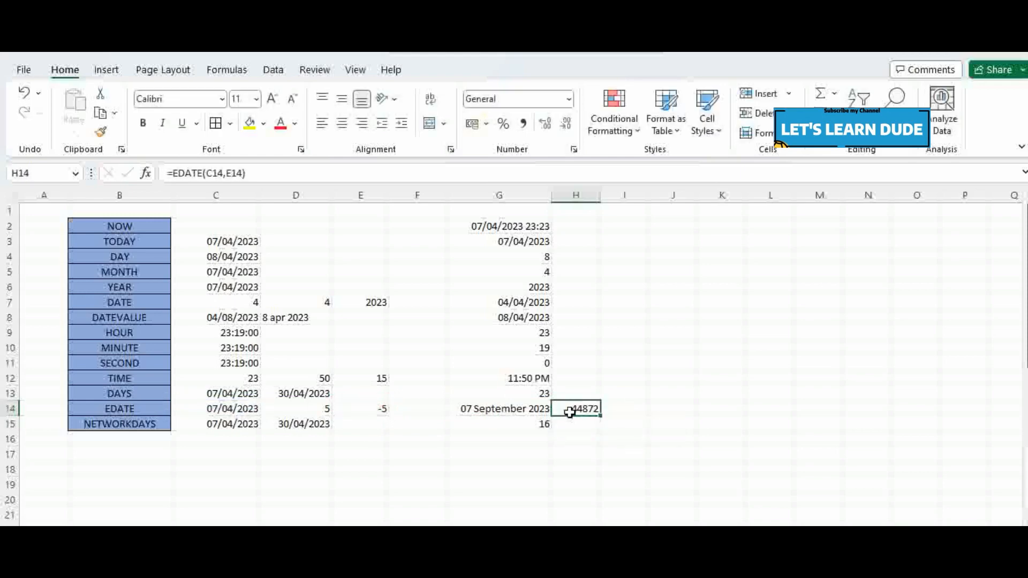
# - Apply the Long Date number format to the EDATE result in H14
pyautogui.click(568, 98)
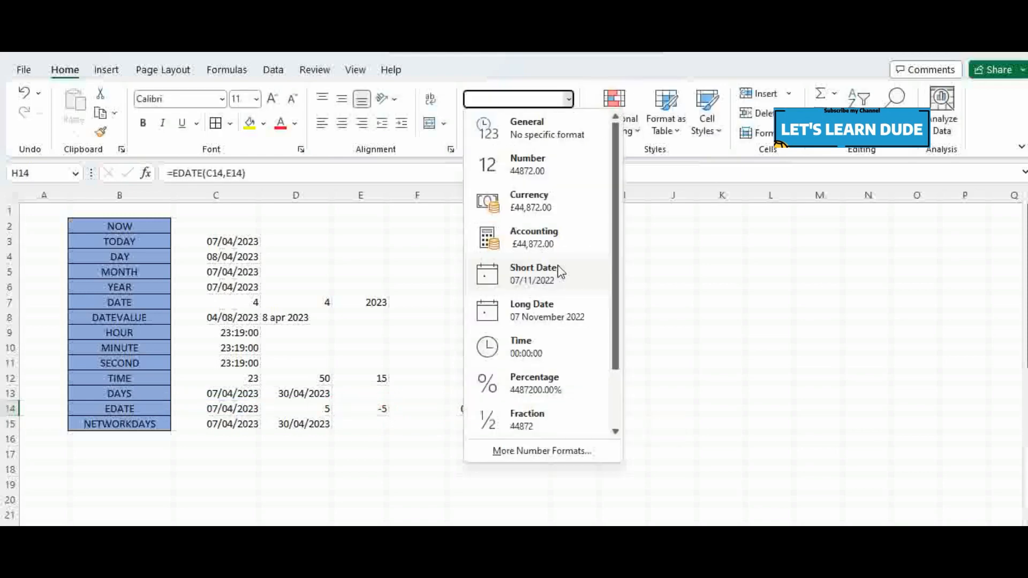
pyautogui.click(557, 316)
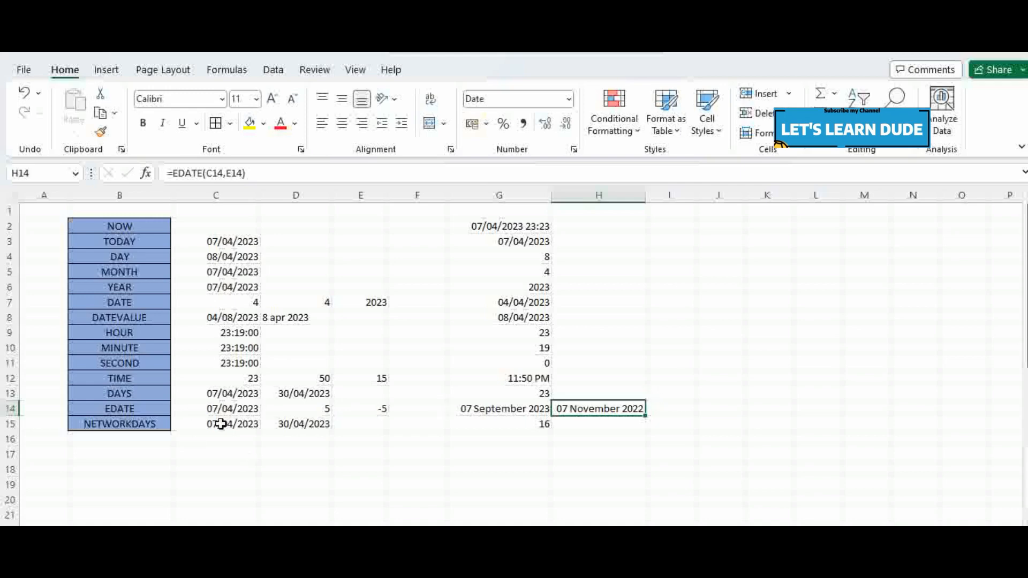
# - Insert today's date, 07/04/2023, as a static value in C18 below the function list
pyautogui.click(251, 471)
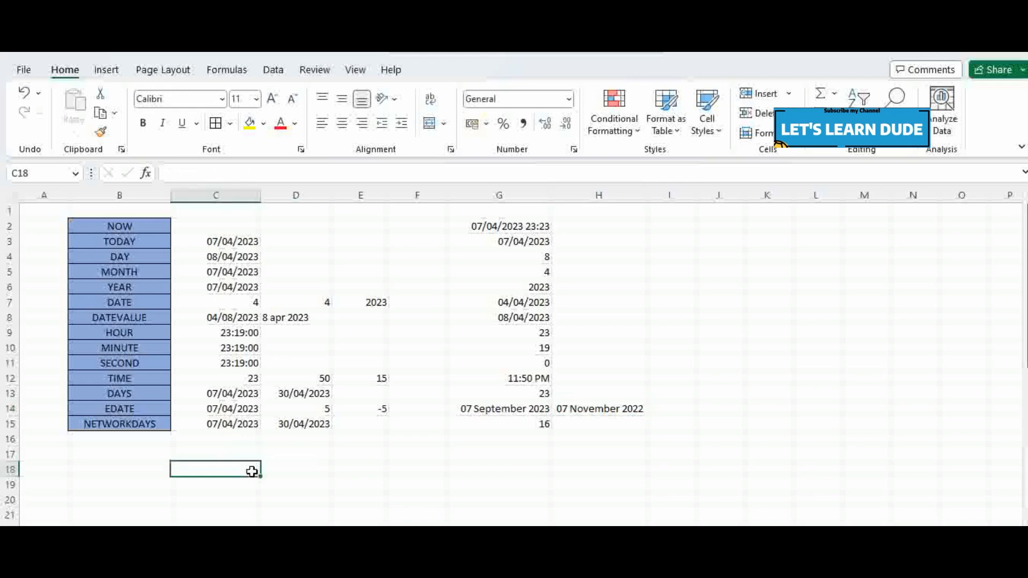
pyautogui.scroll(-1, 264, 465)
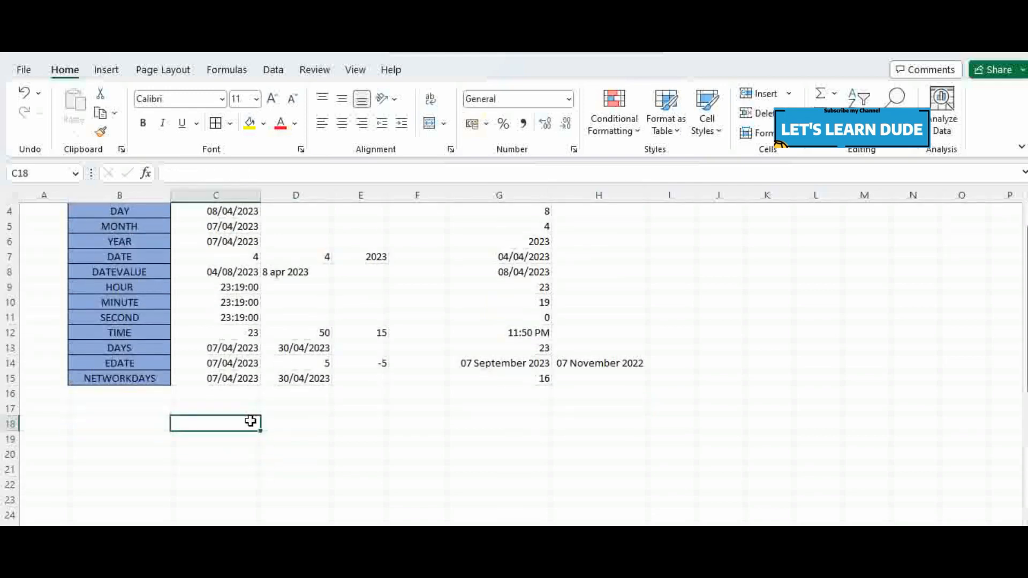
pyautogui.hotkey('ctrl', ';')
pyautogui.press('Tab')
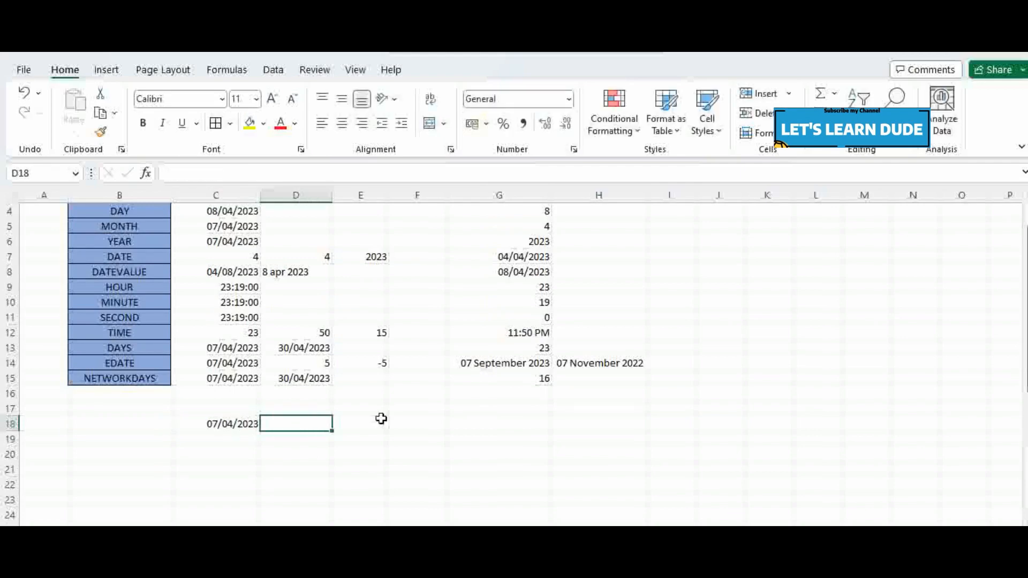
# - Enter the formula =C18-5 in D18 to subtract five days from the date, and check it
pyautogui.write('=')
pyautogui.press('Left')
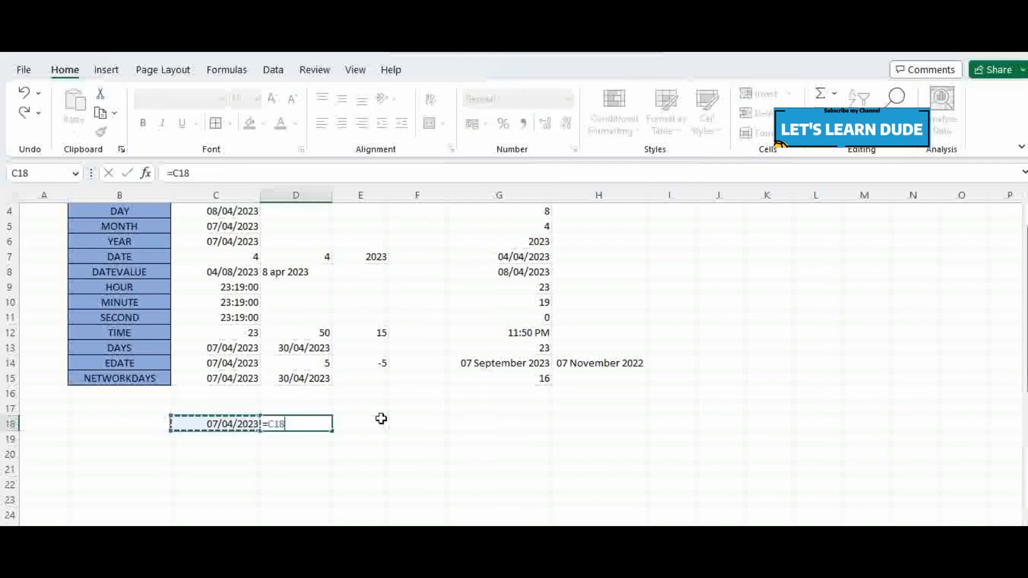
pyautogui.write('-')
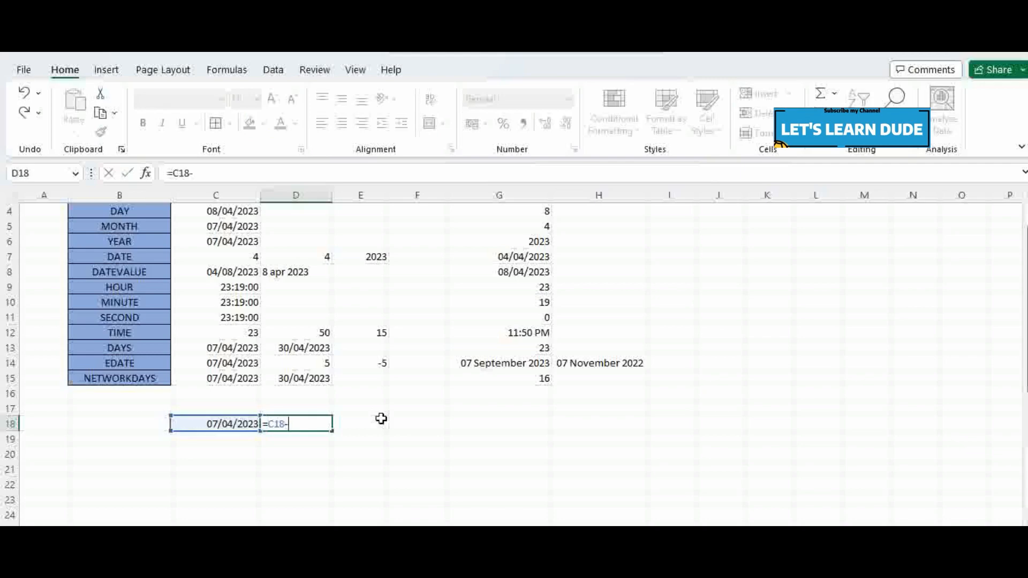
pyautogui.write('5')
pyautogui.press('Left')
pyautogui.press('Right')
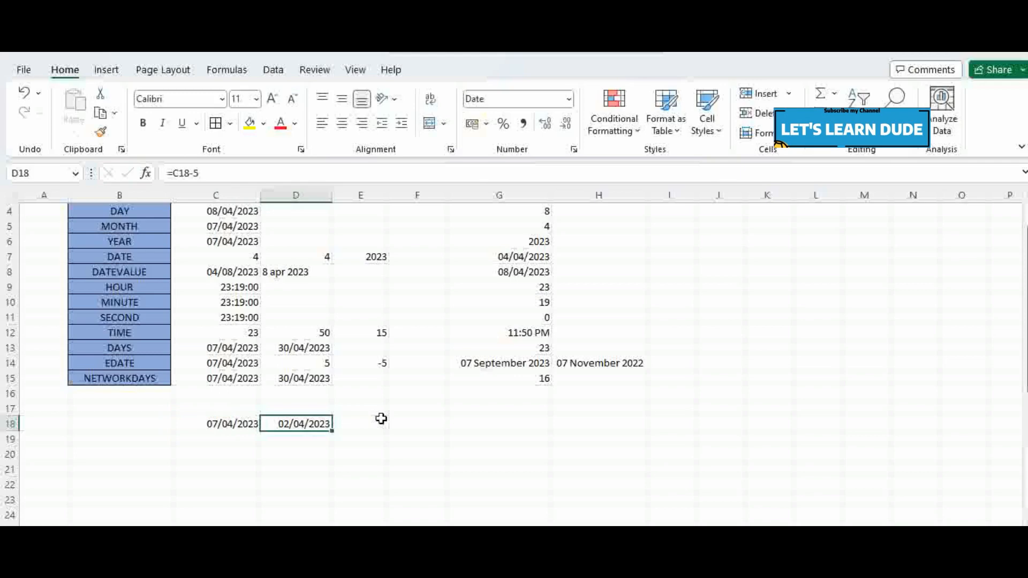
# - Try to change the formula in D18 to =C18,-5, reject the suggested correction and discard the edit
pyautogui.press('F2')
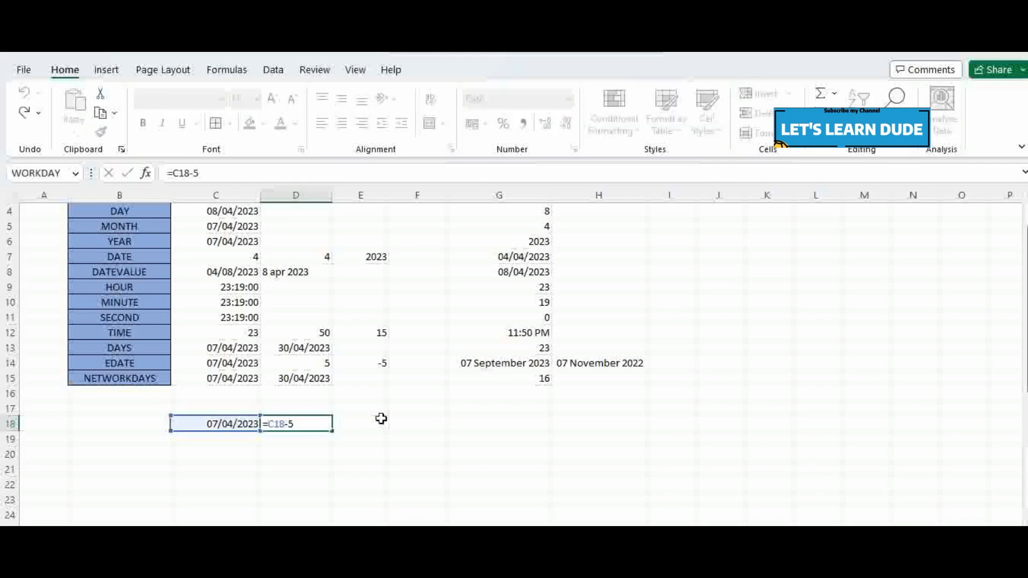
pyautogui.press('Left')
pyautogui.press('Left')
pyautogui.write(',')
pyautogui.press('Return')
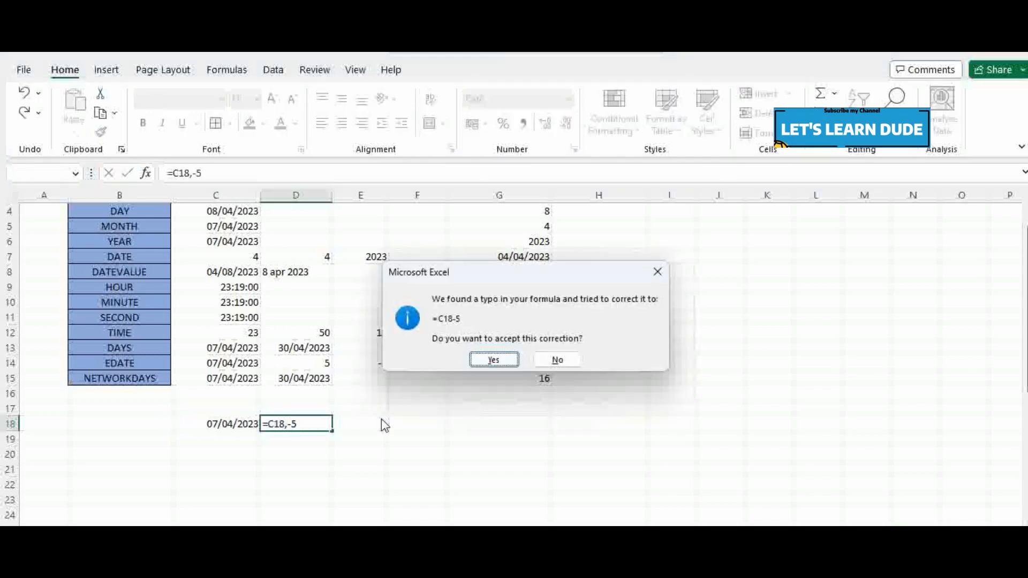
pyautogui.press('n')
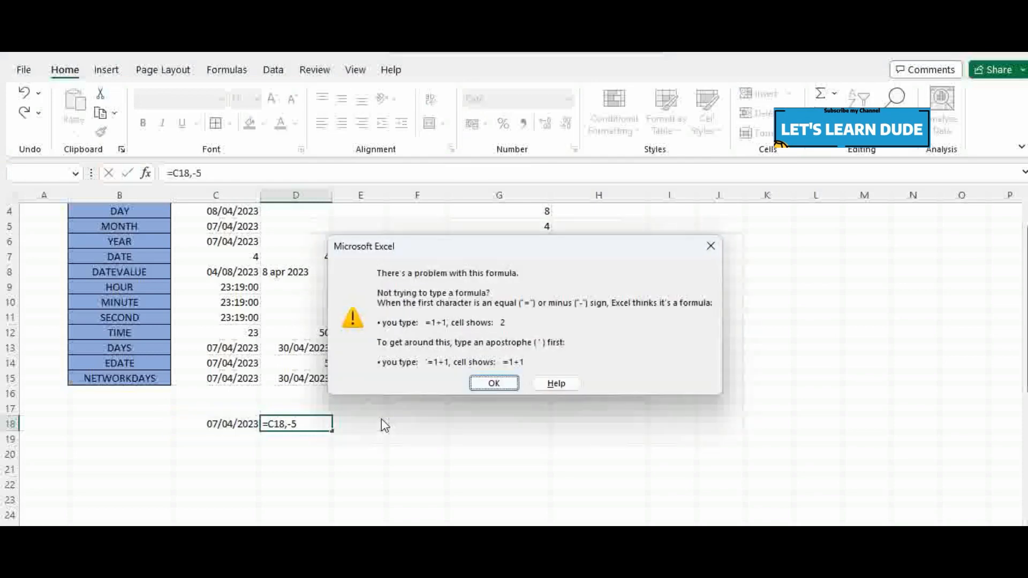
pyautogui.press('Escape')
pyautogui.press('Escape')
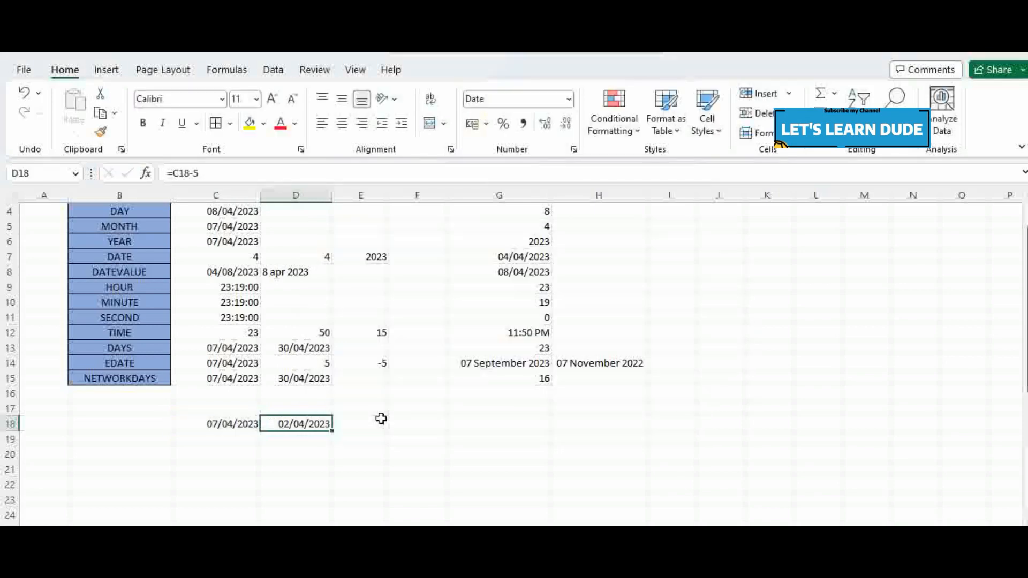
# - Clear D18 and re-enter its formula as =C18-5
pyautogui.press('Delete')
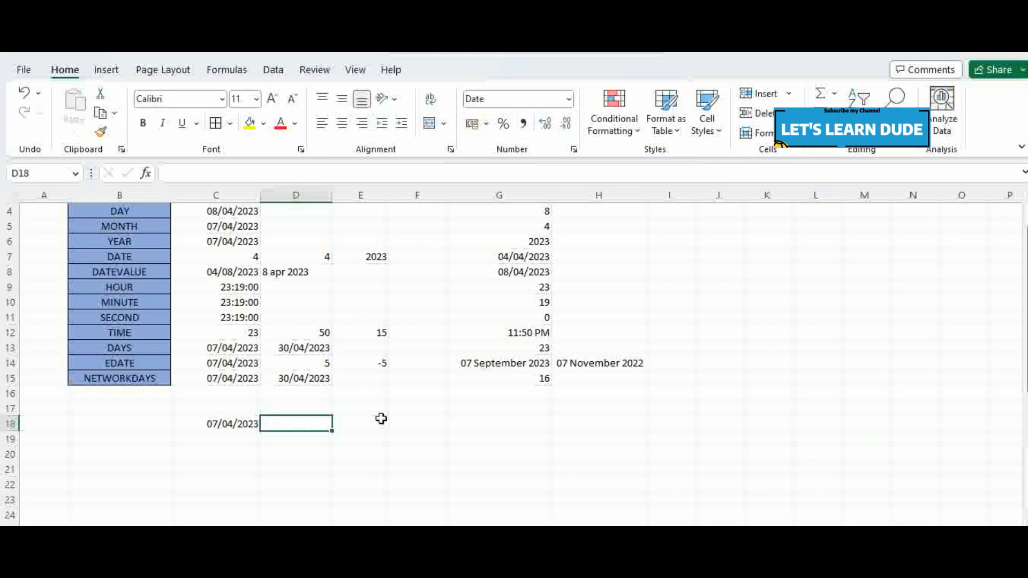
pyautogui.write('=')
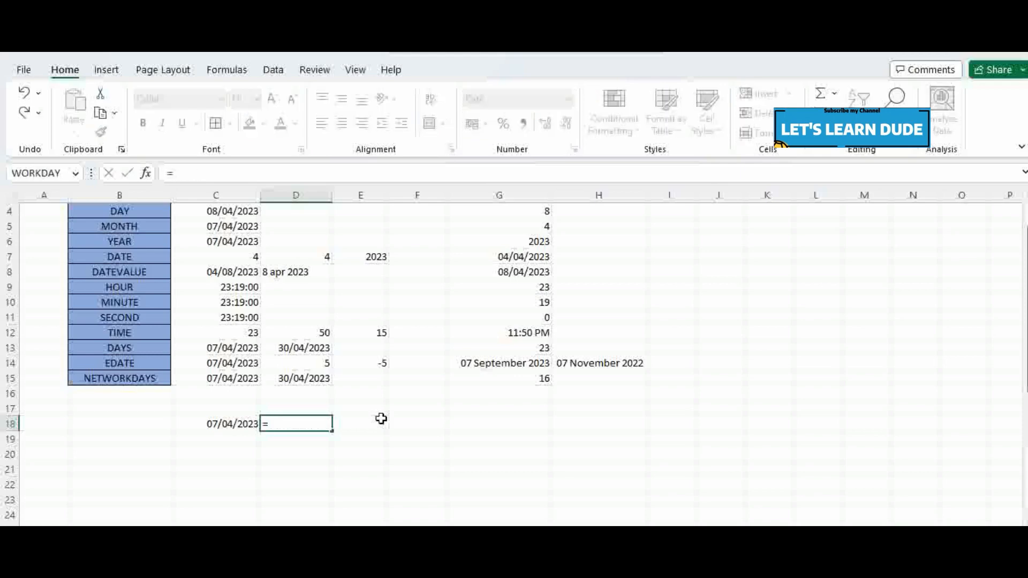
pyautogui.press('Left')
pyautogui.write('-')
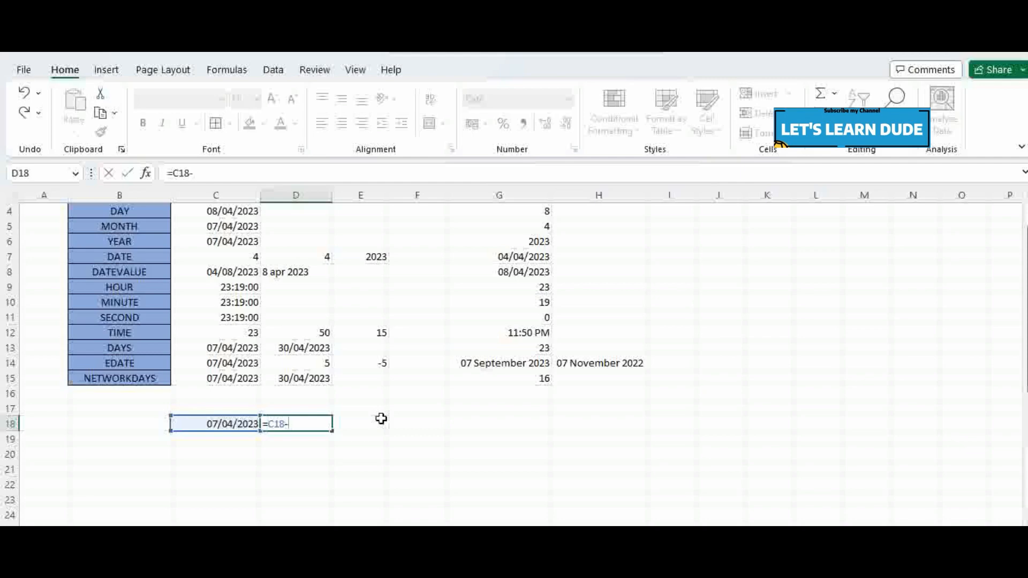
pyautogui.write('5')
pyautogui.press('Return')
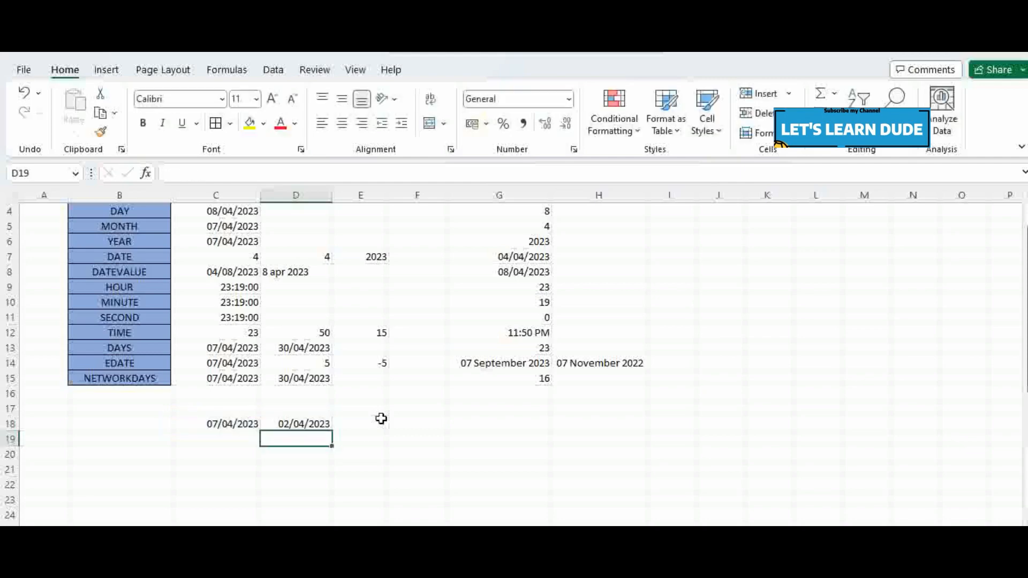
# - Fill the date from C18 down into C19
pyautogui.press('Right')
pyautogui.press('Up')
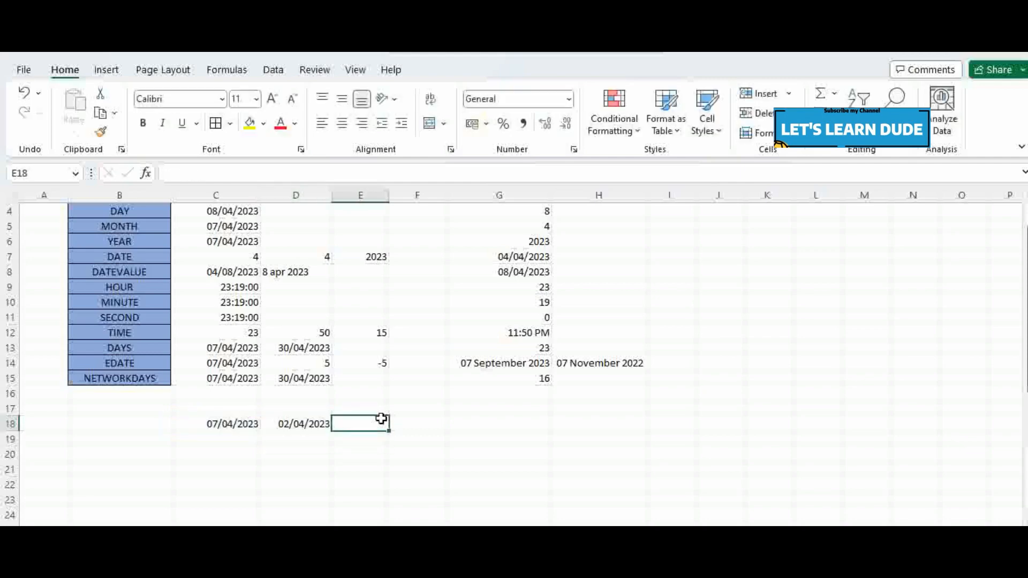
pyautogui.press('Down')
pyautogui.press('Left')
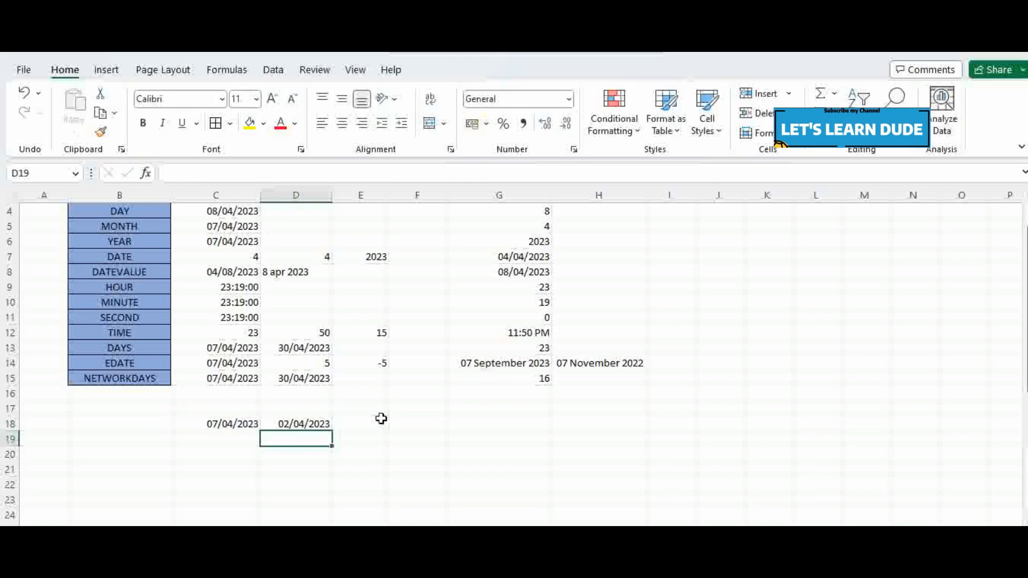
pyautogui.press('Left')
pyautogui.hotkey('ctrl', 'd')
# - Enter the formula +C19+5 in D19 to add five days to the date, and compare it with the row above
pyautogui.press('Right')
pyautogui.write('+')
pyautogui.press('Left')
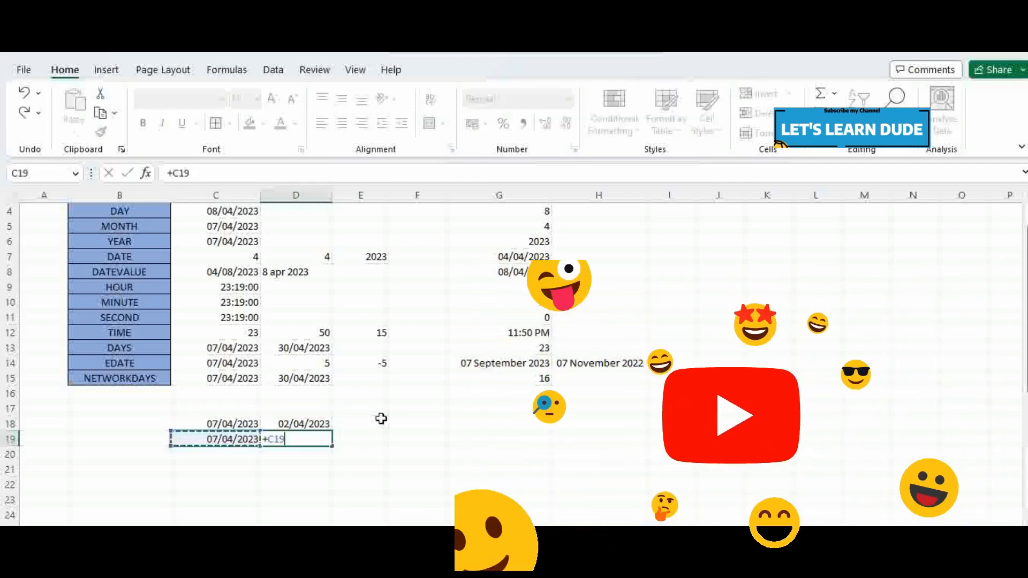
pyautogui.write('+5')
pyautogui.press('Return')
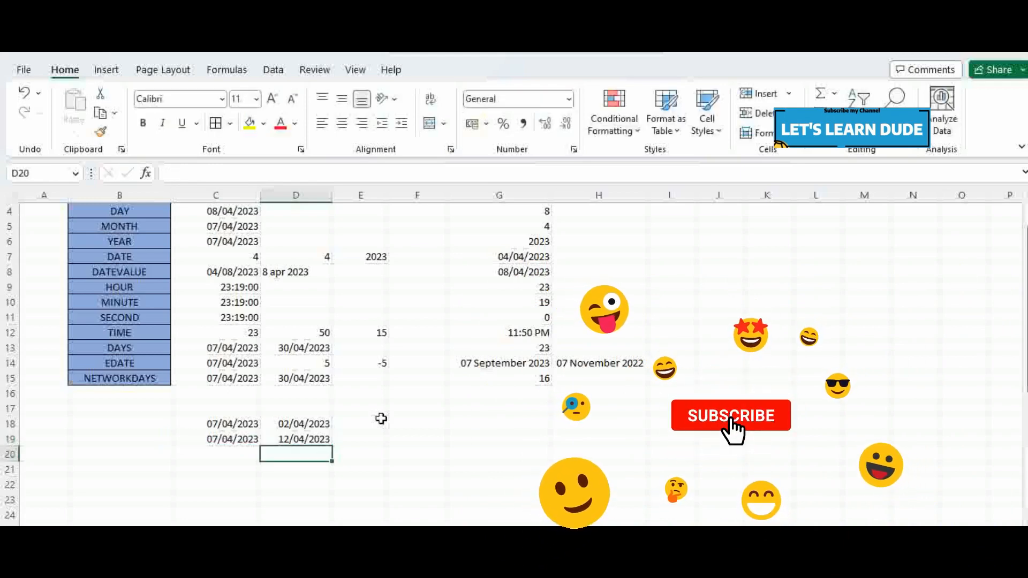
pyautogui.press('Up')
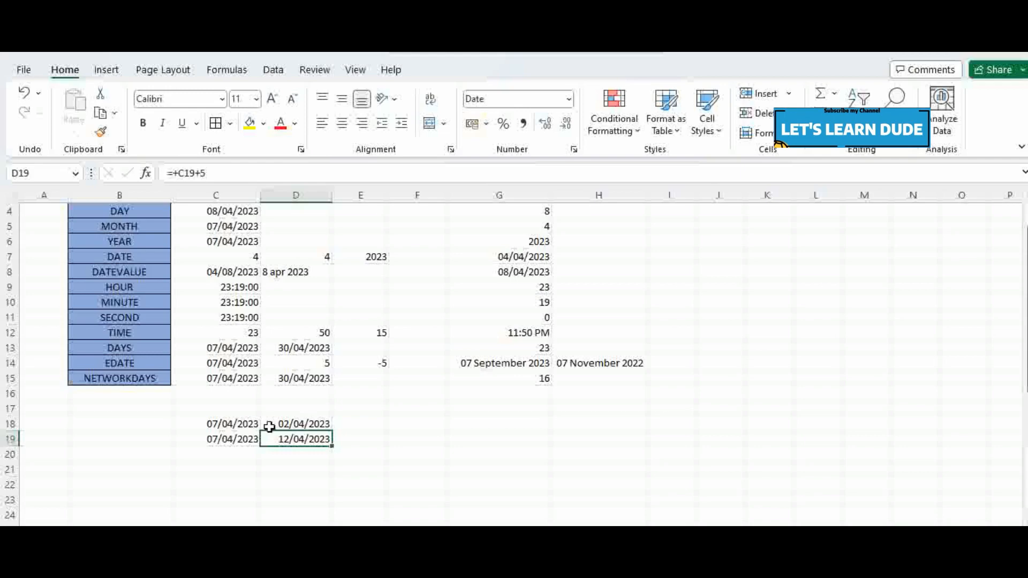
pyautogui.moveTo(234, 427); pyautogui.dragTo(298, 427)
pyautogui.moveTo(300, 426); pyautogui.dragTo(305, 442)
pyautogui.click(305, 442)
pyautogui.scroll(1, 306, 444)
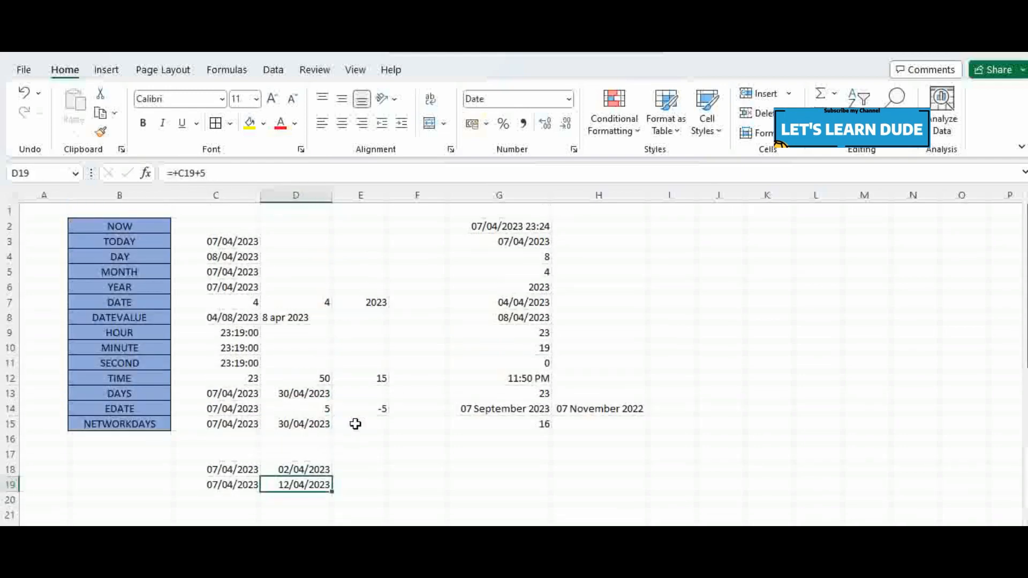